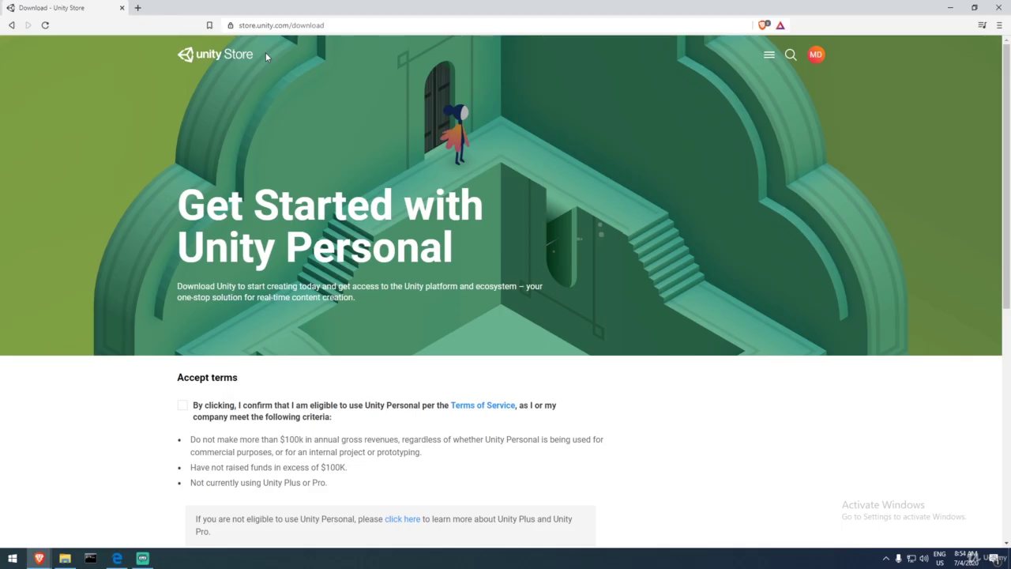
{"action": "left_click", "coordinate": [348, 25]}
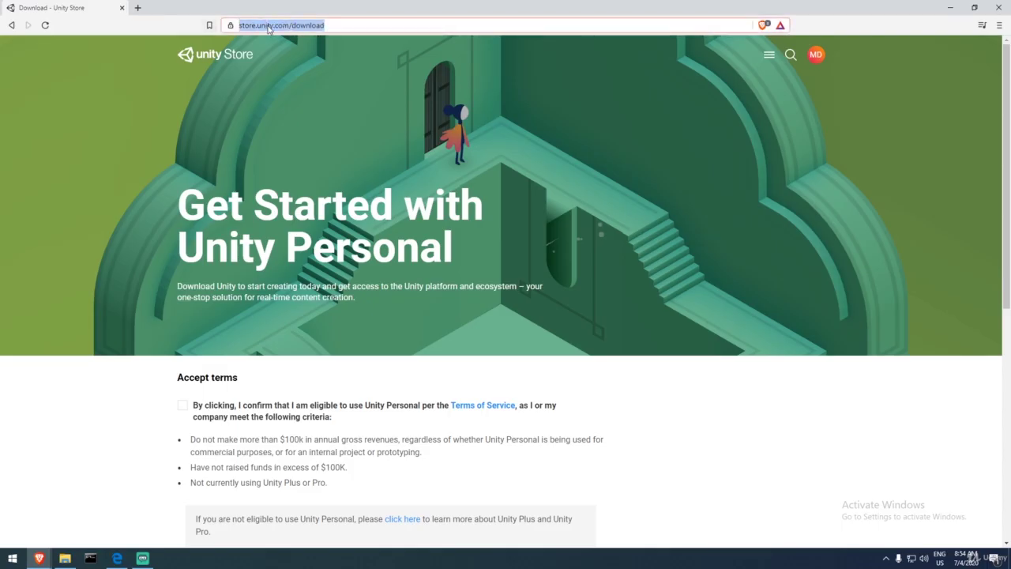
{"action": "left_click", "coordinate": [305, 24]}
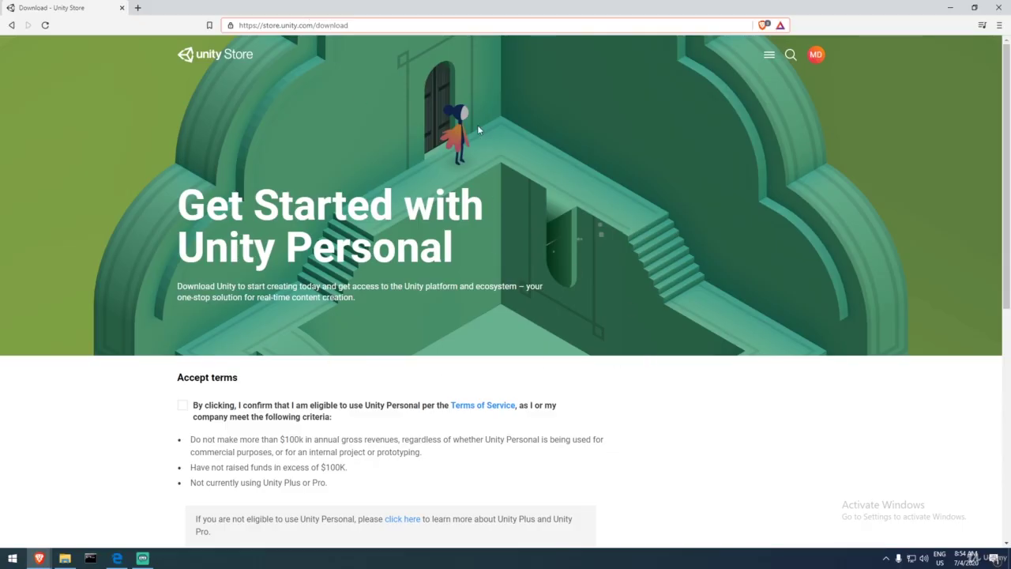
{"action": "key", "text": "ctrl+l"}
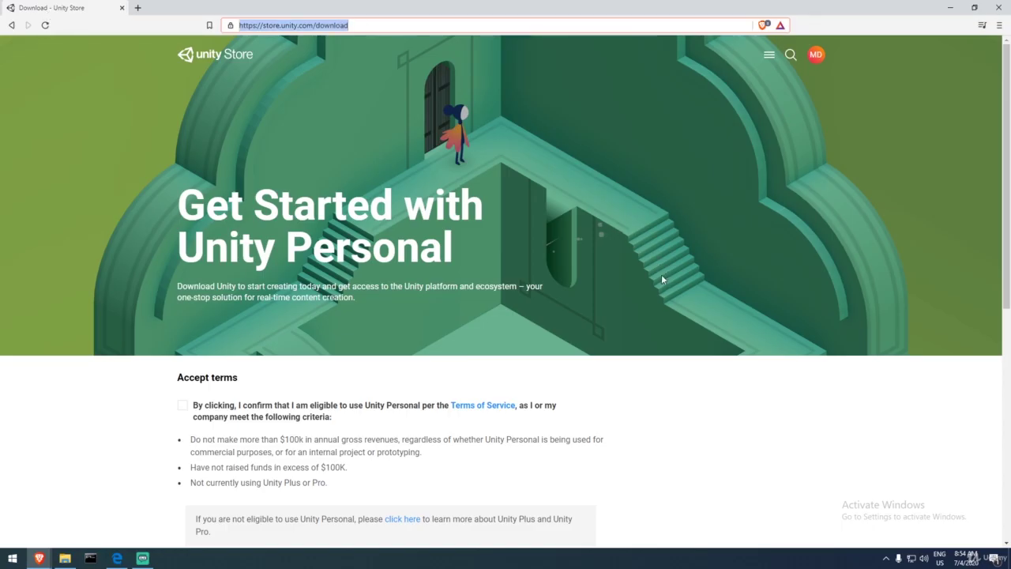
{"action": "middle_click", "coordinate": [703, 364]}
{"action": "left_click", "coordinate": [695, 403]}
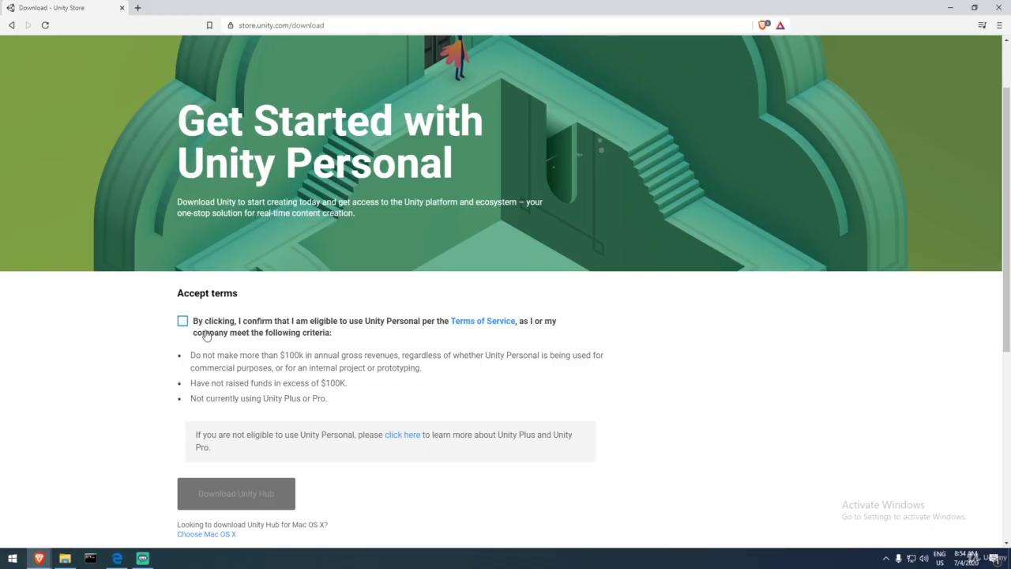
- Accept the Unity Personal eligibility terms on the Unity Store download page, then bring up Windows search
{"action": "left_click", "coordinate": [276, 335]}
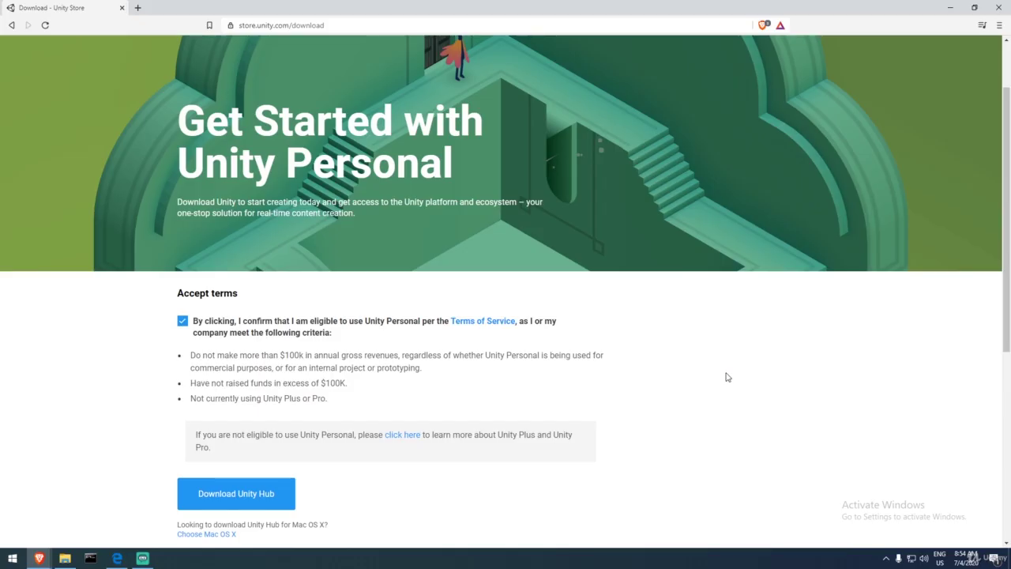
{"action": "scroll", "coordinate": [713, 374], "scroll_direction": "down", "scroll_amount": 1}
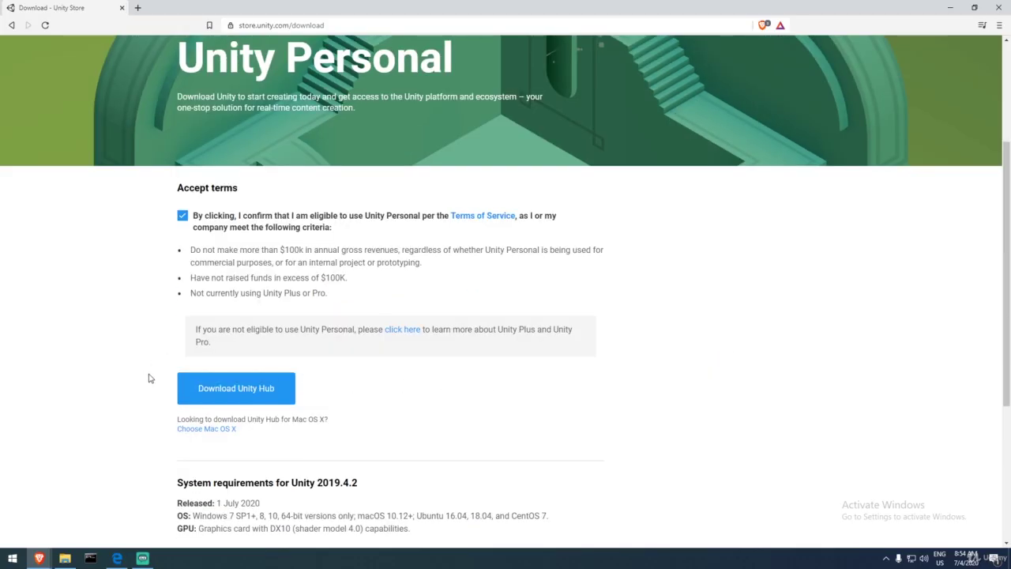
{"action": "scroll", "coordinate": [149, 378], "scroll_direction": "down", "scroll_amount": 1}
{"action": "left_click_drag", "start_coordinate": [313, 337], "coordinate": [151, 327]}
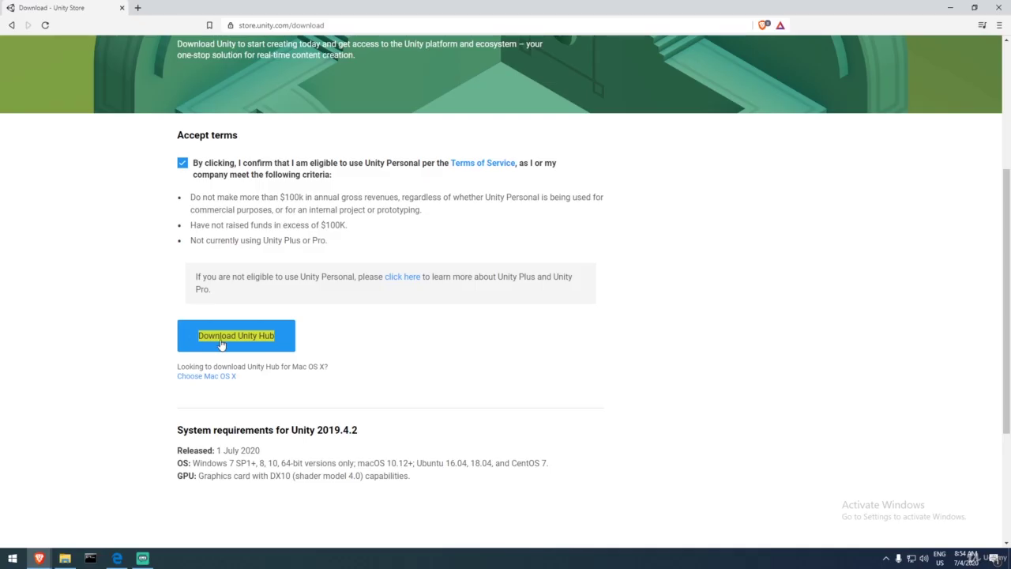
{"action": "left_click", "coordinate": [441, 340]}
{"action": "left_click", "coordinate": [203, 381]}
{"action": "key", "text": "super"}
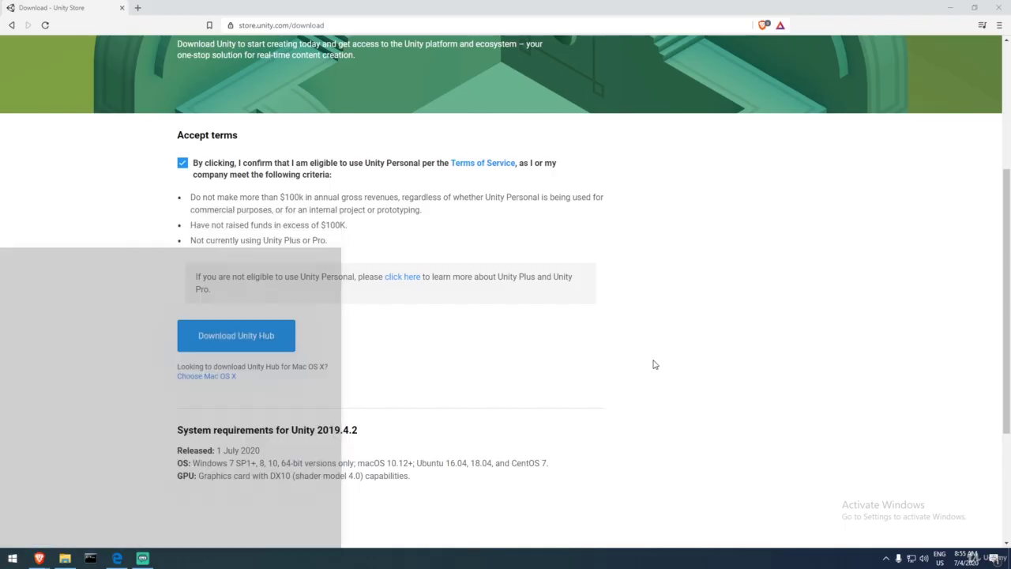
- Launch Unity Hub from Windows search and sign in with the saved Unity account details
{"action": "type", "text": "unity hub"}
{"action": "key", "text": "Return"}
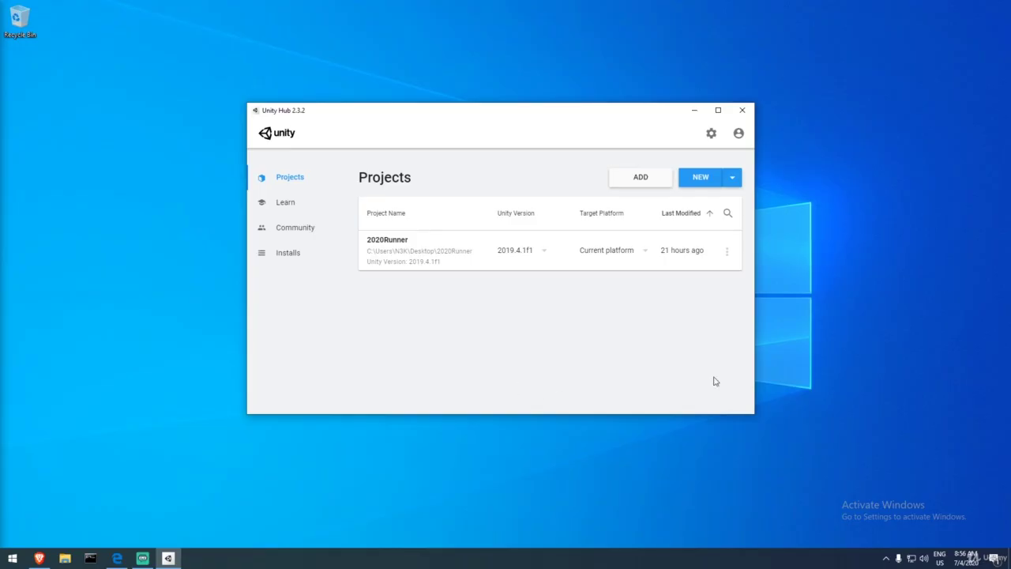
{"action": "left_click", "coordinate": [738, 135]}
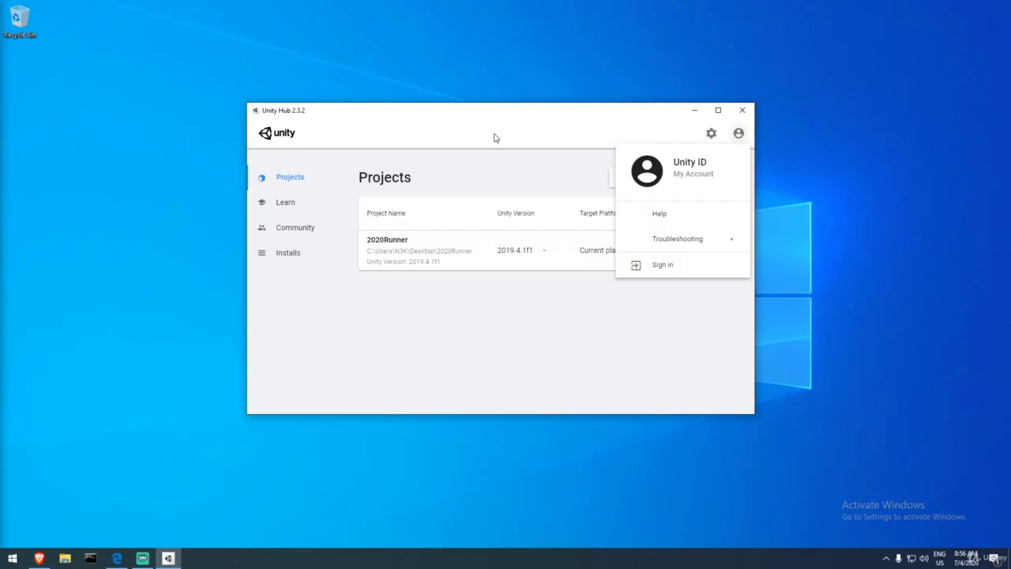
{"action": "left_click", "coordinate": [689, 267]}
{"action": "left_click", "coordinate": [553, 380]}
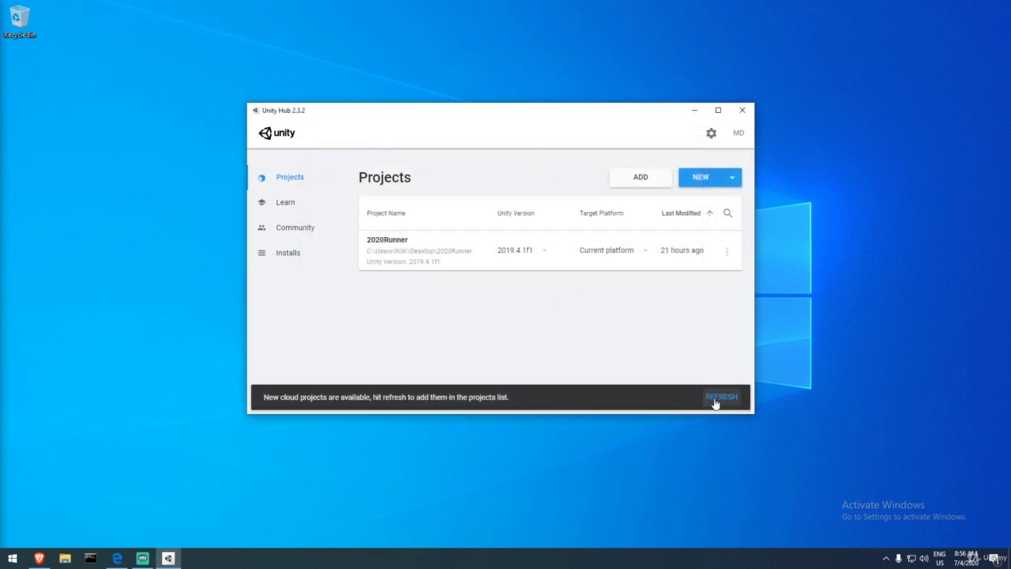
- Add the available cloud projects to the list and show the installed editors under Installs
{"action": "left_click", "coordinate": [704, 402]}
{"action": "scroll", "coordinate": [554, 285], "scroll_direction": "down", "scroll_amount": 5}
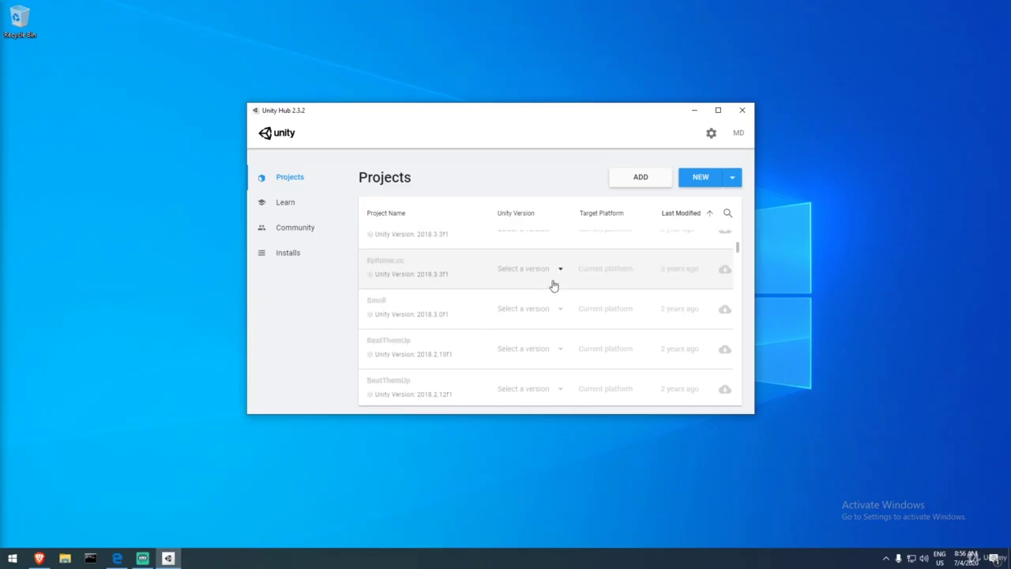
{"action": "scroll", "coordinate": [519, 329], "scroll_direction": "up", "scroll_amount": 5}
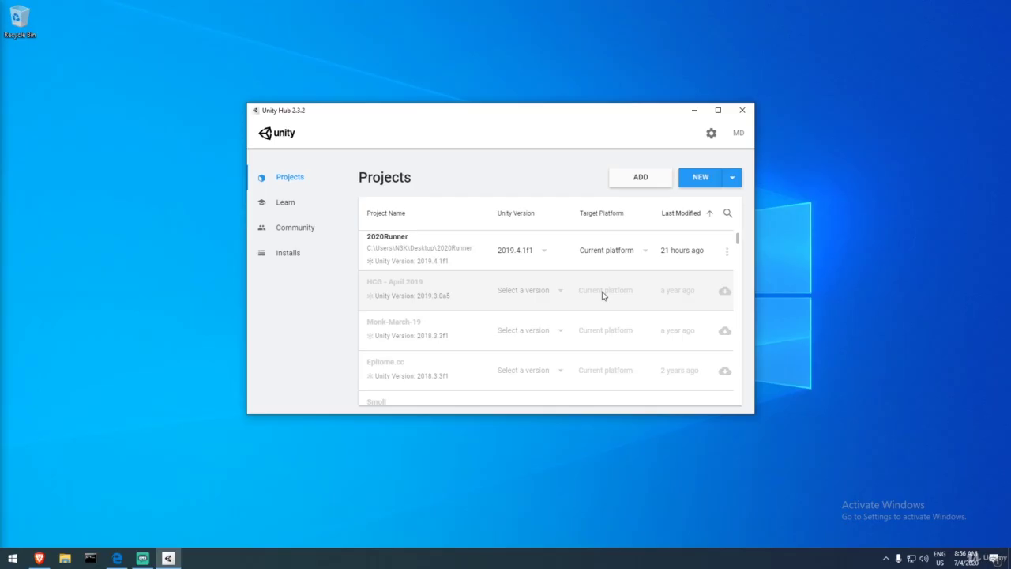
{"action": "left_click_drag", "start_coordinate": [552, 121], "coordinate": [577, 113]}
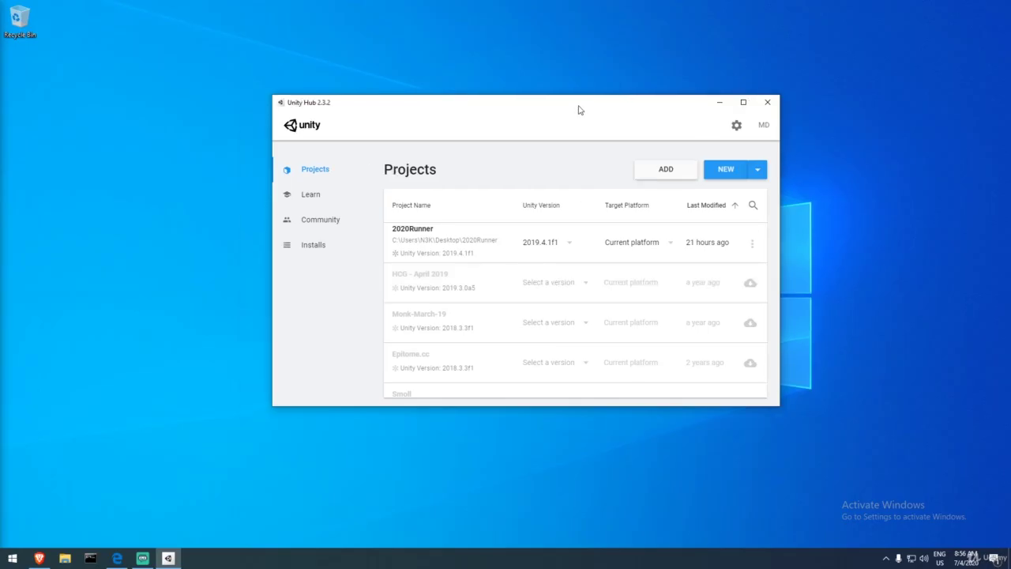
{"action": "left_click", "coordinate": [323, 248]}
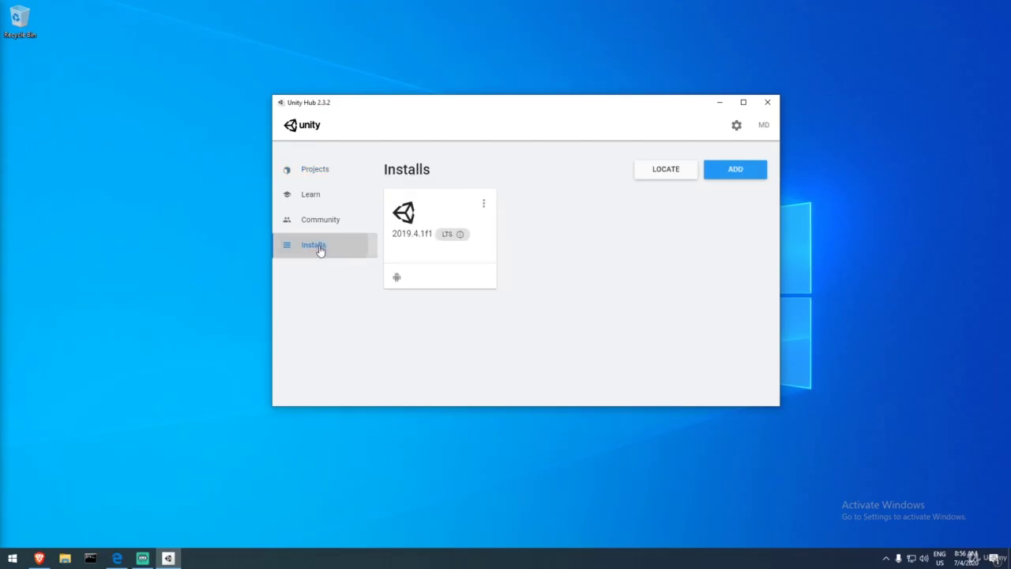
- Open Manage license from the account menu to view the active Personal license
{"action": "left_click", "coordinate": [764, 128]}
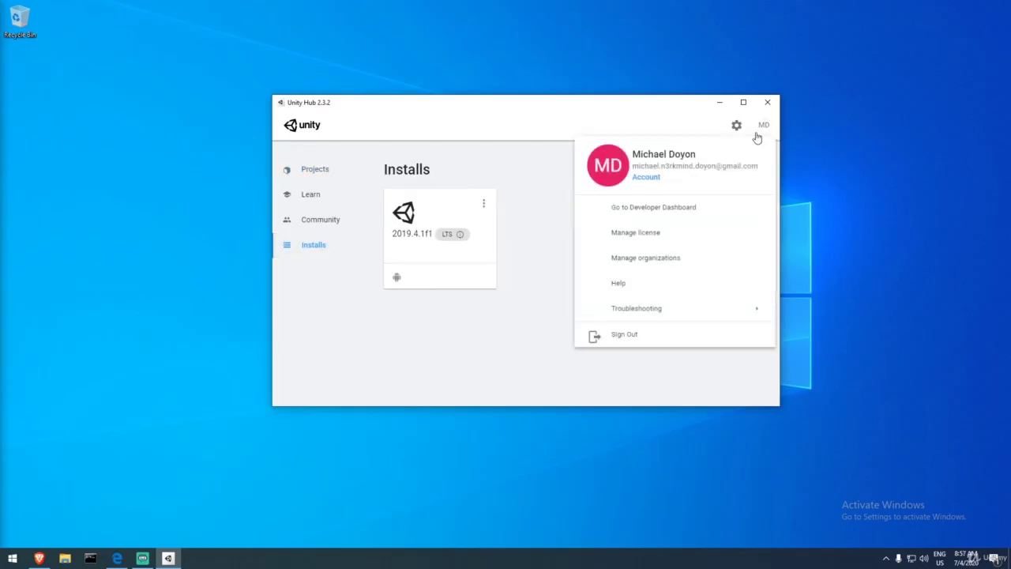
{"action": "left_click", "coordinate": [654, 235]}
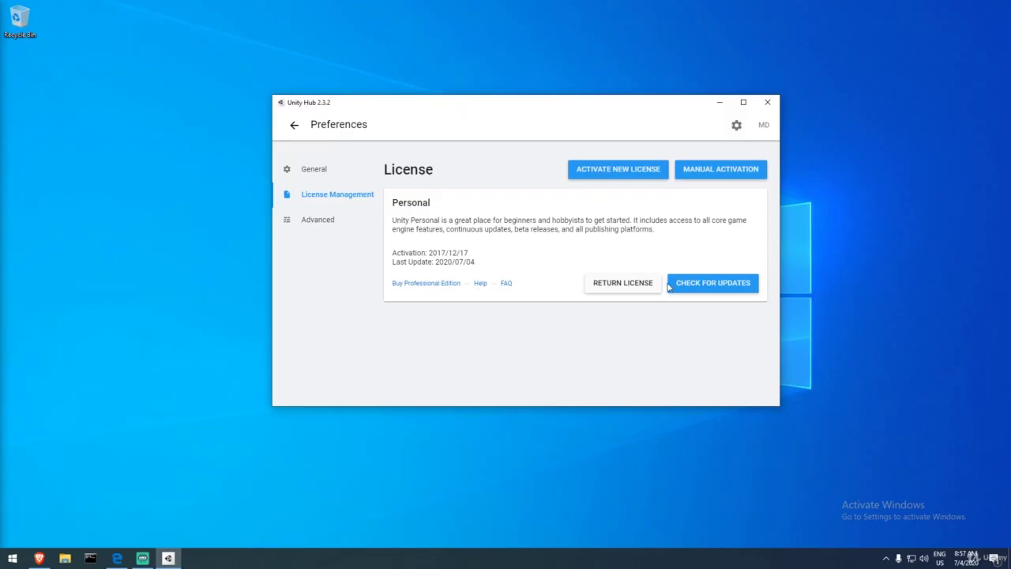
- Activate a new Unity Personal license declaring under $100,000 revenue, then dismiss the notice
{"action": "left_click", "coordinate": [606, 177]}
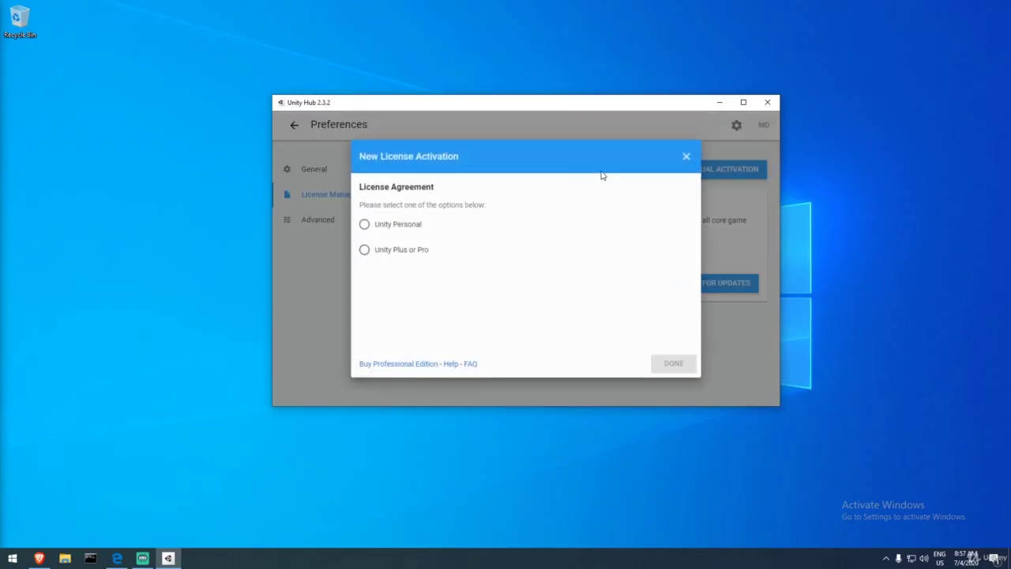
{"action": "left_click", "coordinate": [401, 227]}
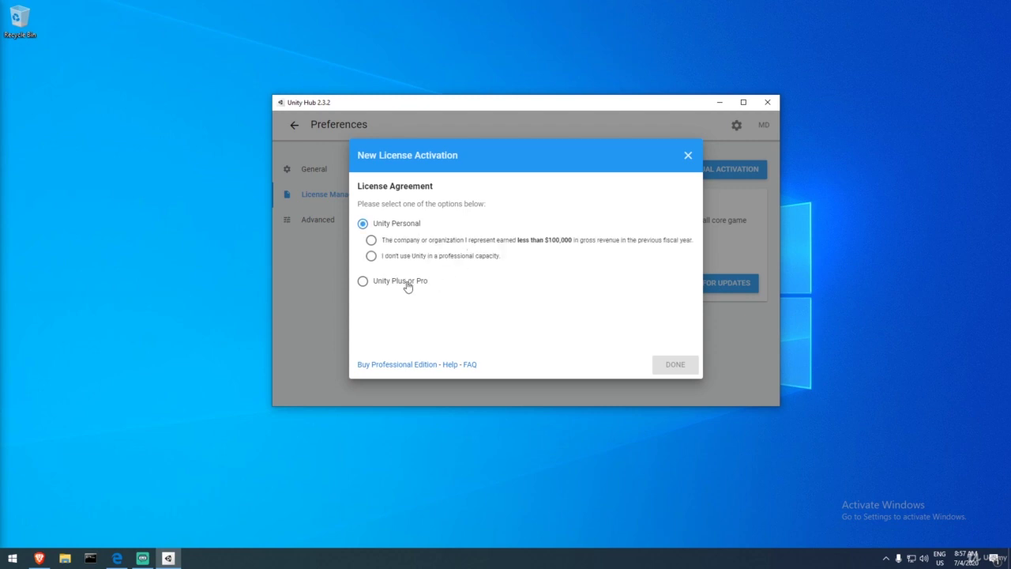
{"action": "left_click", "coordinate": [598, 242]}
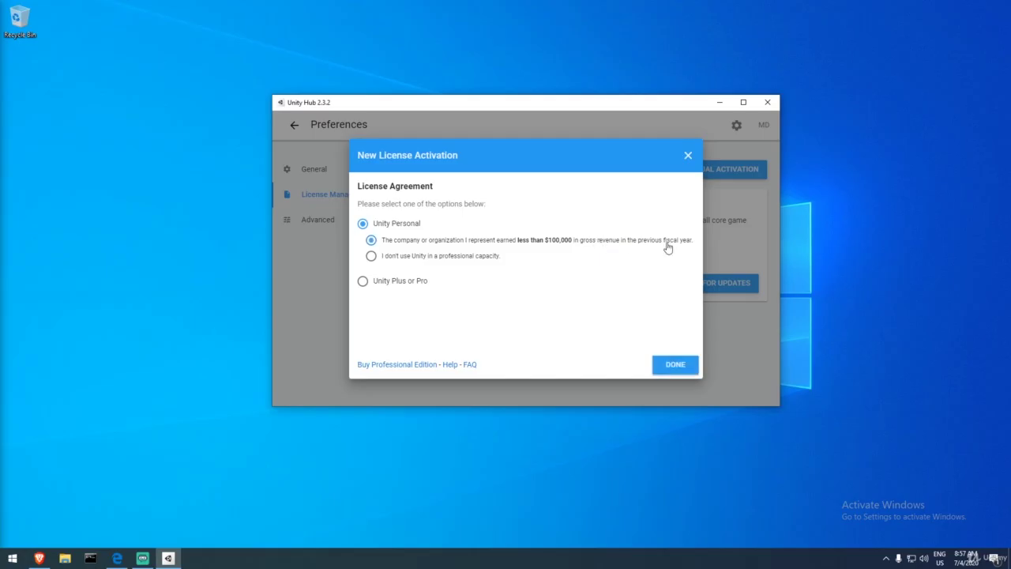
{"action": "left_click", "coordinate": [675, 364]}
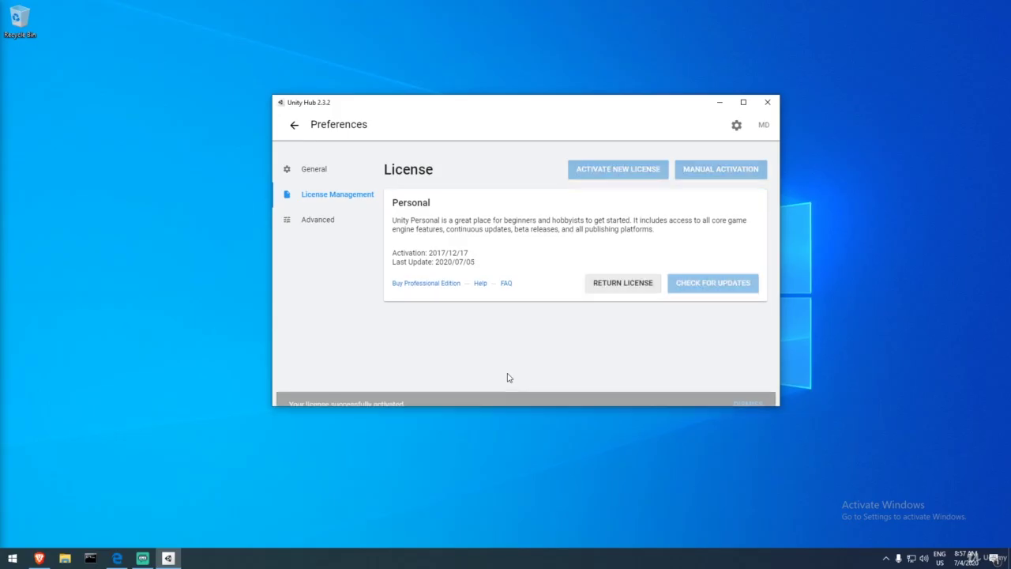
{"action": "left_click", "coordinate": [746, 389]}
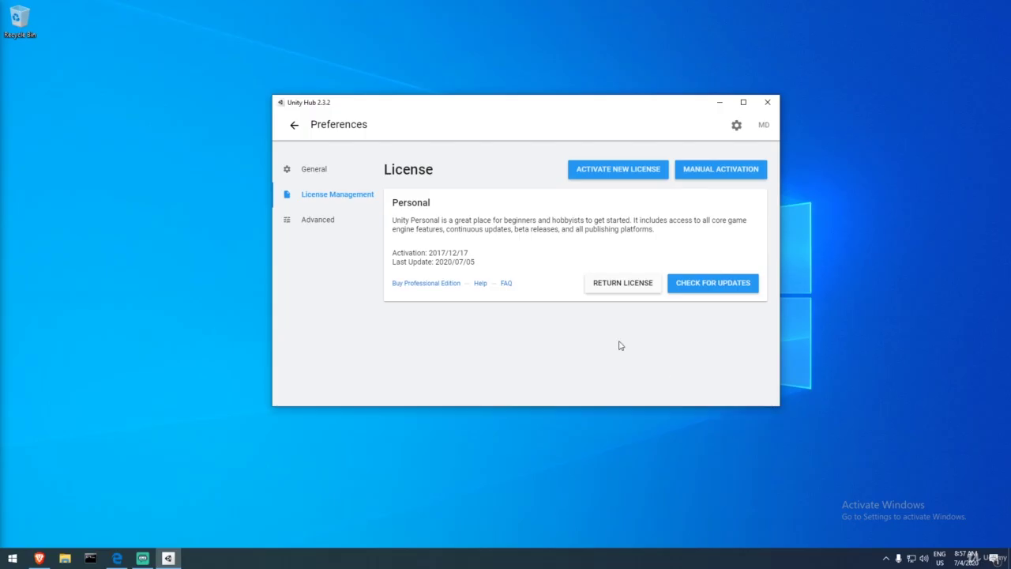
- Exit Preferences via General and the back arrow, then show Installs listing 2019.4.1f1 LTS
{"action": "left_click", "coordinate": [330, 173]}
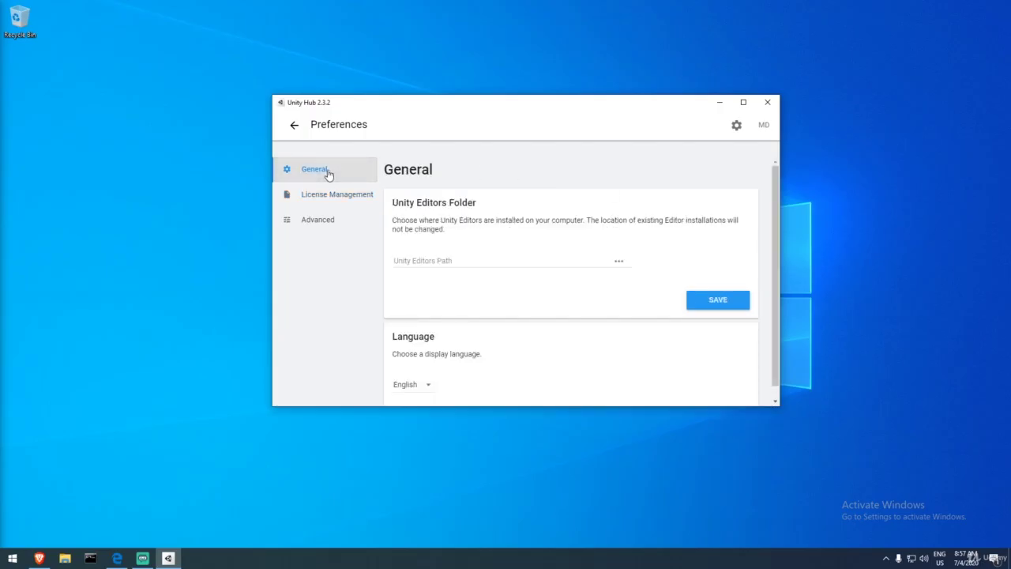
{"action": "left_click", "coordinate": [294, 127]}
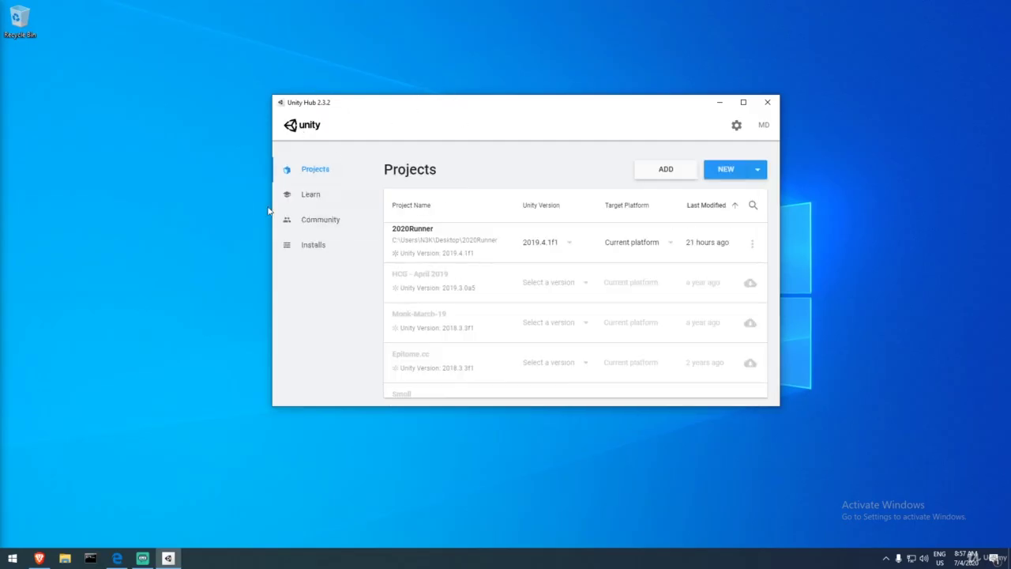
{"action": "left_click_drag", "start_coordinate": [482, 106], "coordinate": [445, 80]}
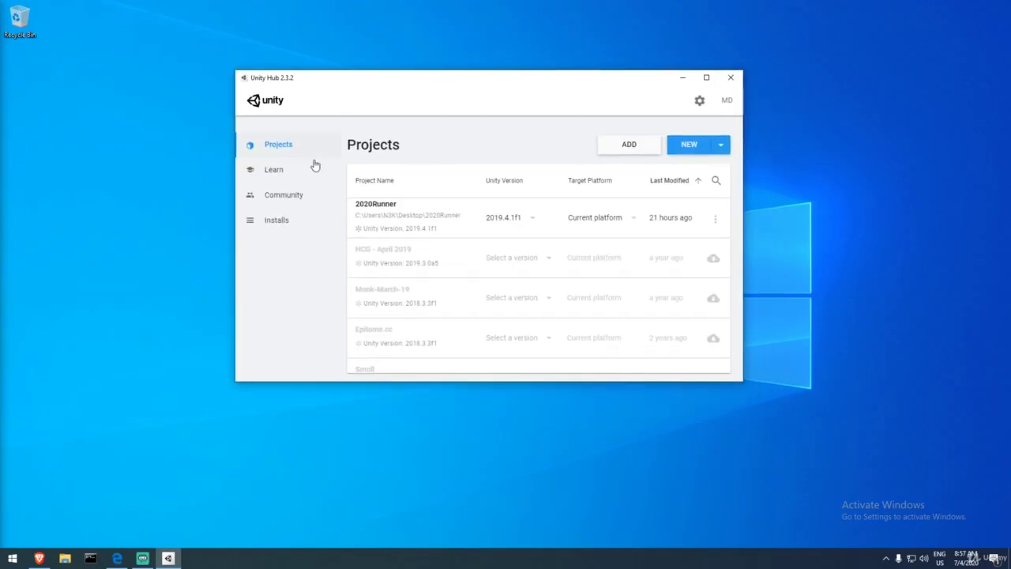
{"action": "left_click", "coordinate": [289, 224]}
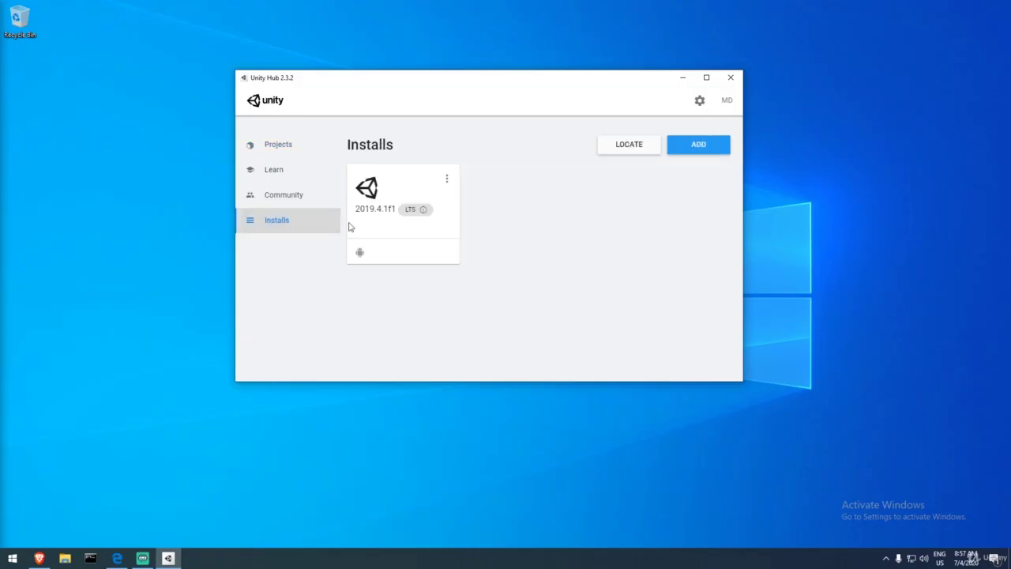
{"action": "left_click_drag", "start_coordinate": [458, 88], "coordinate": [434, 93]}
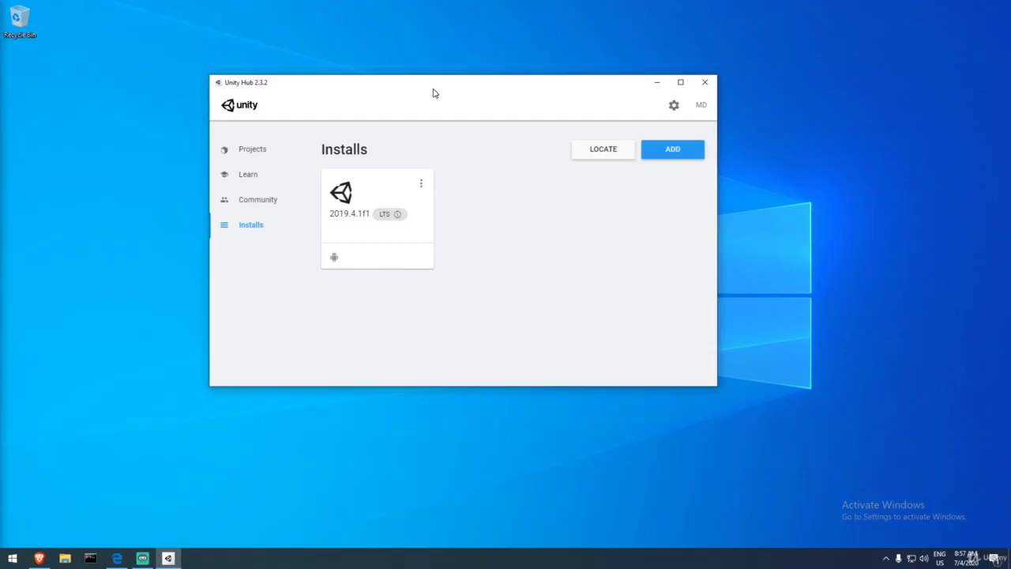
- Open Add Unity Version and compare 2019.3.15f1, 2020.2.0a16 Alpha and 2020.1.0b14 Beta
{"action": "left_click", "coordinate": [664, 150]}
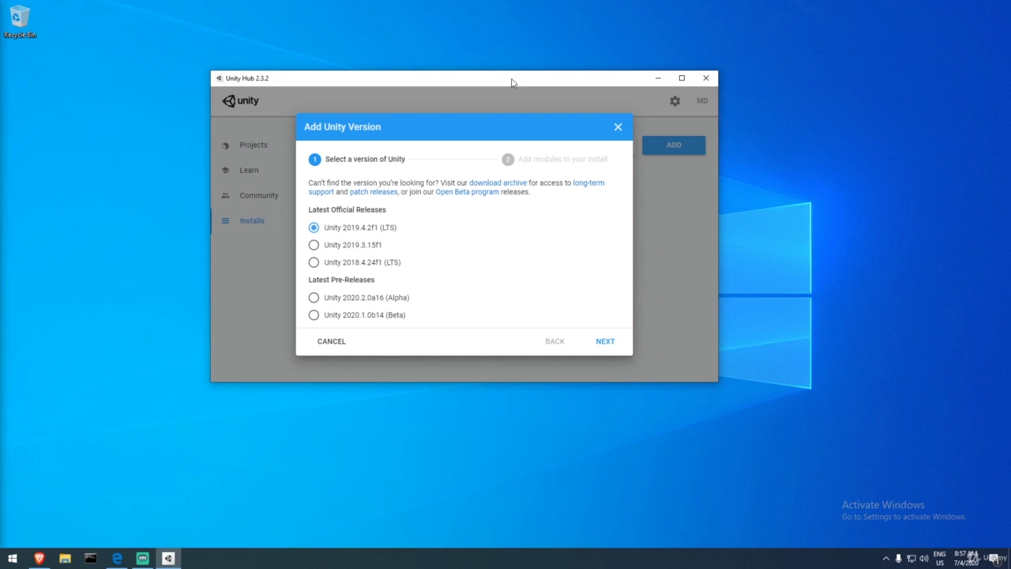
{"action": "left_click_drag", "start_coordinate": [510, 80], "coordinate": [551, 77]}
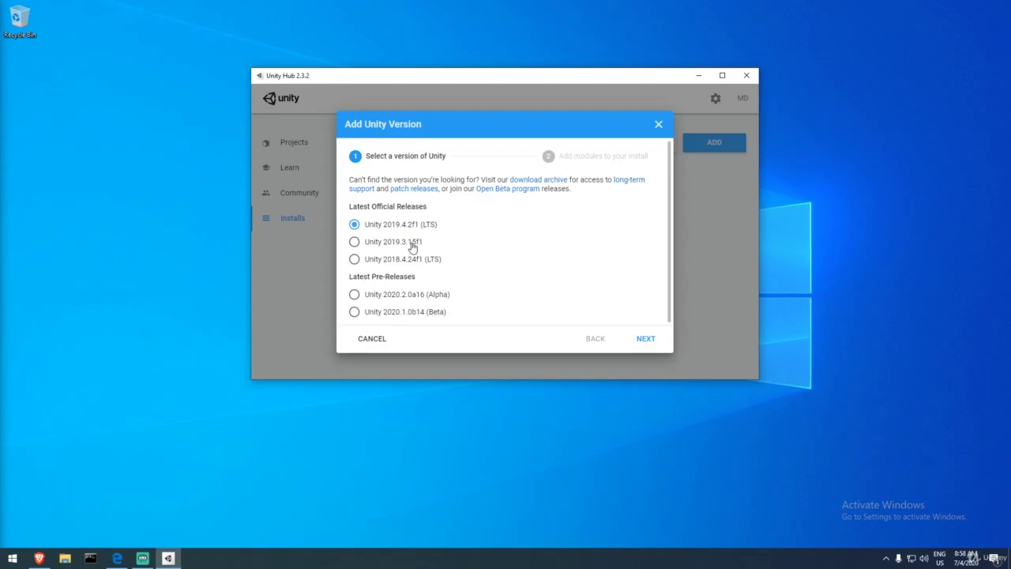
{"action": "left_click", "coordinate": [355, 245]}
{"action": "left_click", "coordinate": [385, 229]}
{"action": "left_click", "coordinate": [440, 295]}
{"action": "left_click", "coordinate": [433, 313]}
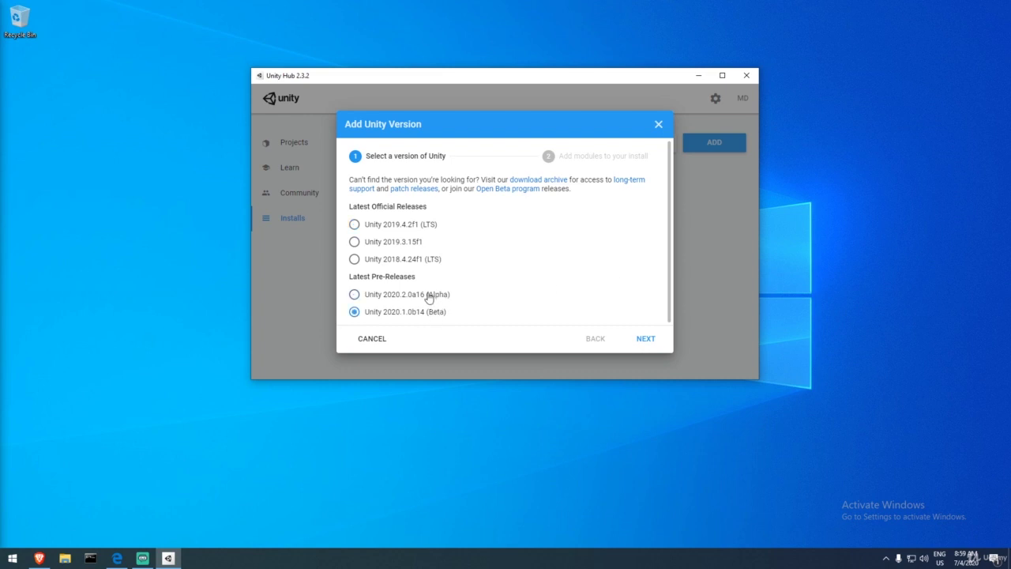
{"action": "left_click", "coordinate": [388, 229]}
- After toggling between the Alpha and Beta releases, settle on Unity 2019.4.2f1 (LTS)
{"action": "left_click", "coordinate": [437, 314]}
{"action": "left_click", "coordinate": [400, 226]}
{"action": "left_click", "coordinate": [407, 298]}
{"action": "left_click", "coordinate": [402, 312]}
{"action": "left_click", "coordinate": [405, 297]}
{"action": "left_click", "coordinate": [405, 313]}
{"action": "left_click", "coordinate": [405, 297]}
{"action": "left_click", "coordinate": [405, 226]}
- In the module list, keep Visual Studio Community 2019 and Android Build Support with SDK/NDK and OpenJDK checked
{"action": "left_click", "coordinate": [646, 339]}
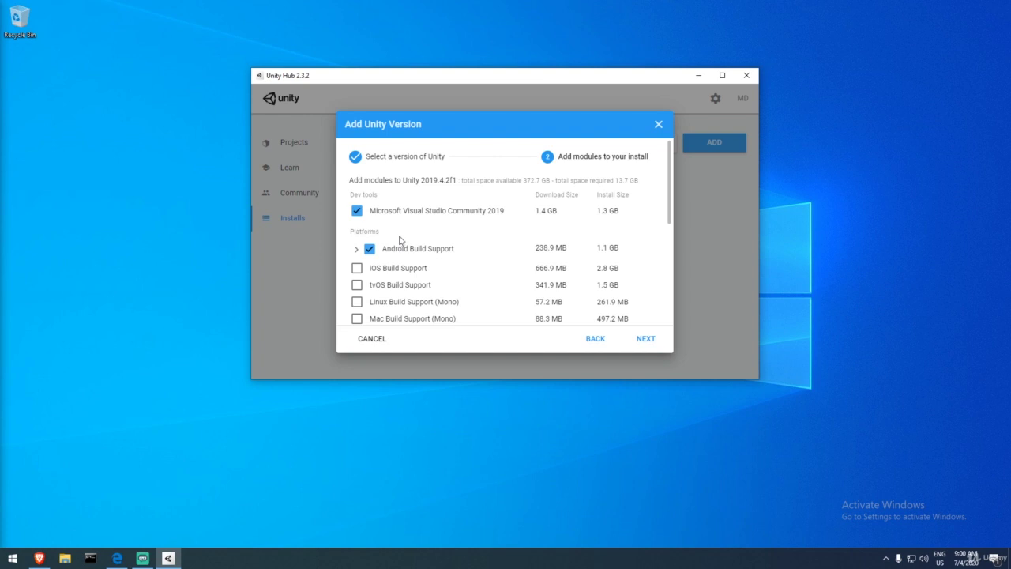
{"action": "left_click", "coordinate": [356, 249]}
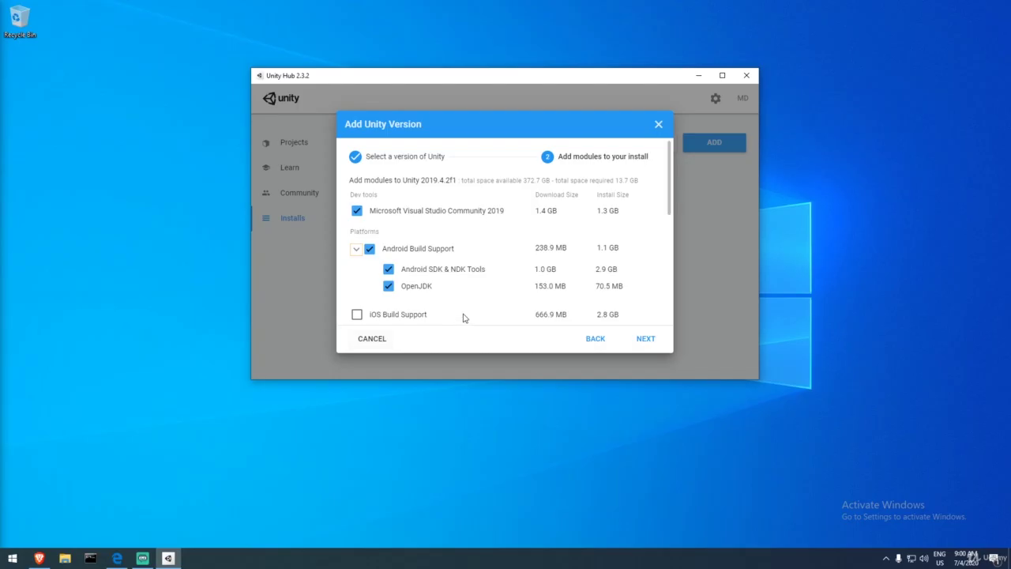
{"action": "scroll", "coordinate": [385, 223], "scroll_direction": "down", "scroll_amount": 2}
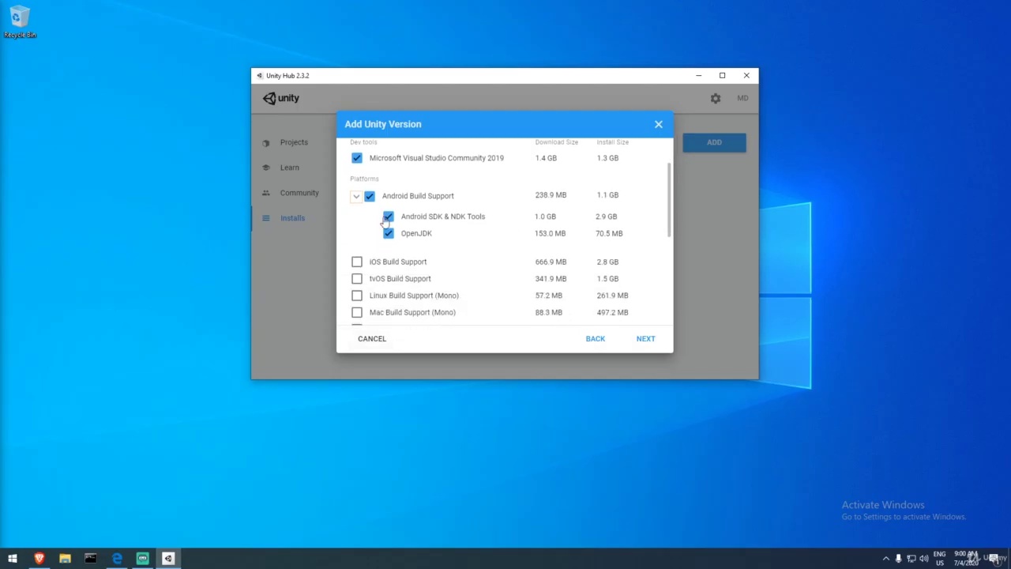
{"action": "left_click", "coordinate": [369, 196]}
{"action": "left_click", "coordinate": [369, 196]}
{"action": "scroll", "coordinate": [444, 192], "scroll_direction": "up", "scroll_amount": 2}
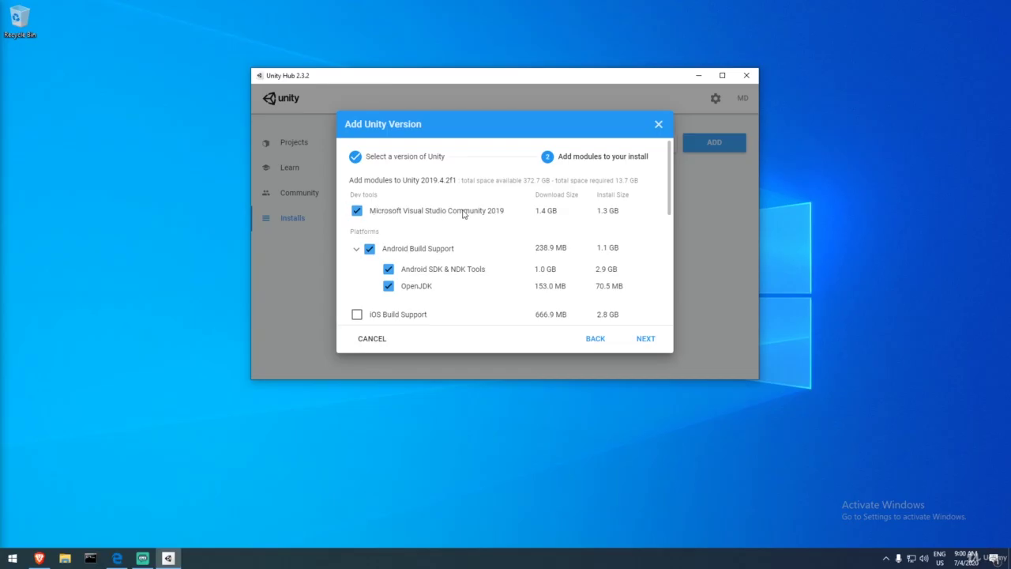
{"action": "left_click", "coordinate": [357, 212]}
{"action": "left_click", "coordinate": [357, 211]}
{"action": "left_click", "coordinate": [356, 249]}
- Add iOS Build Support, leaving Windows Build Support (IL2CPP) and Documentation unchecked
{"action": "scroll", "coordinate": [509, 293], "scroll_direction": "down", "scroll_amount": 1}
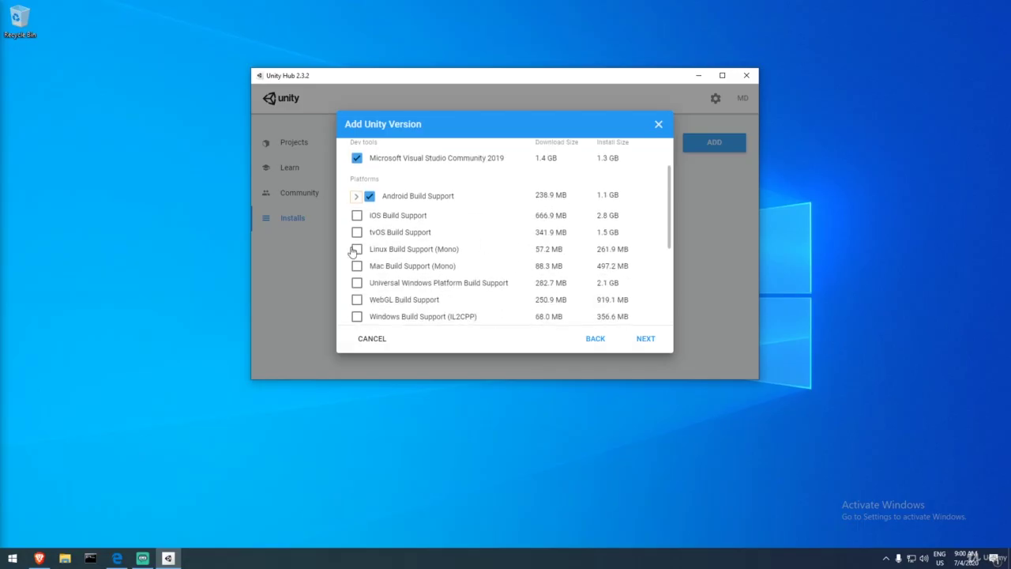
{"action": "left_click", "coordinate": [357, 215]}
{"action": "scroll", "coordinate": [379, 248], "scroll_direction": "down", "scroll_amount": 1}
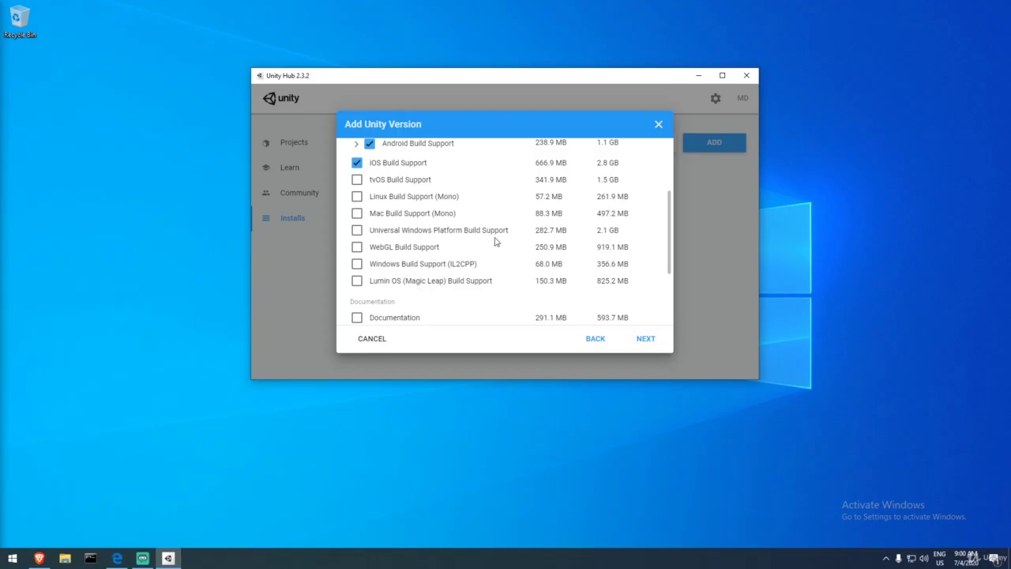
{"action": "left_click", "coordinate": [357, 264]}
{"action": "left_click", "coordinate": [357, 264]}
{"action": "scroll", "coordinate": [533, 253], "scroll_direction": "down", "scroll_amount": 1}
{"action": "scroll", "coordinate": [579, 262], "scroll_direction": "down", "scroll_amount": 1}
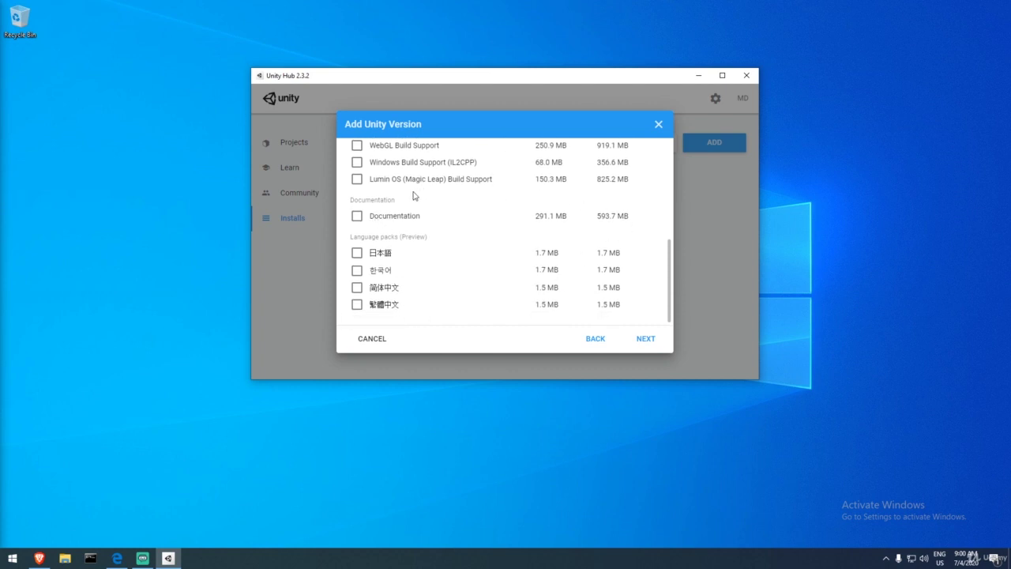
{"action": "left_click", "coordinate": [357, 218]}
{"action": "left_click", "coordinate": [358, 217]}
- Review the module selection and continue to the Visual Studio 2019 Community EULA
{"action": "scroll", "coordinate": [501, 217], "scroll_direction": "up", "scroll_amount": 1}
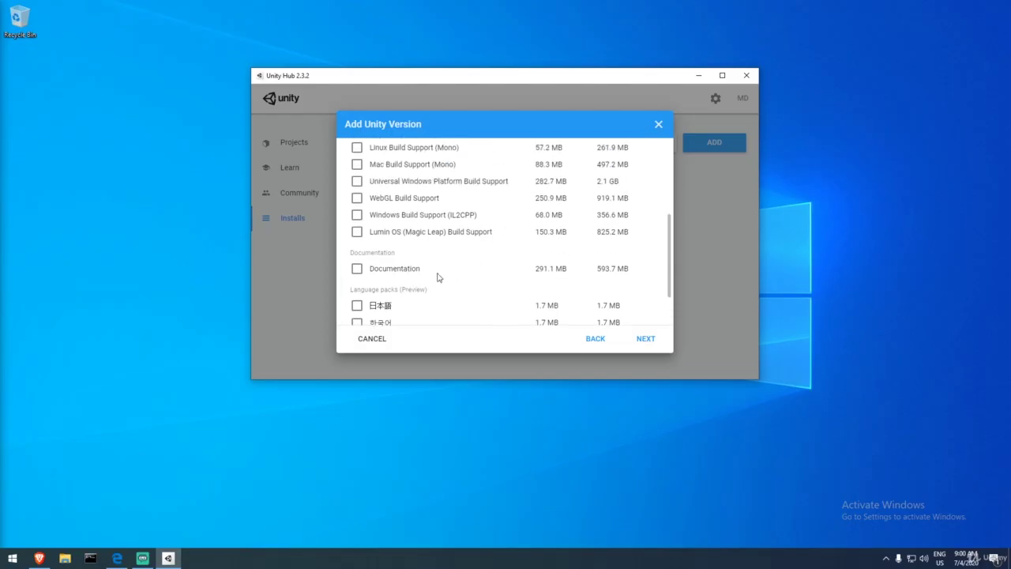
{"action": "left_click_drag", "start_coordinate": [668, 275], "coordinate": [670, 241]}
{"action": "scroll", "coordinate": [660, 241], "scroll_direction": "down", "scroll_amount": 1}
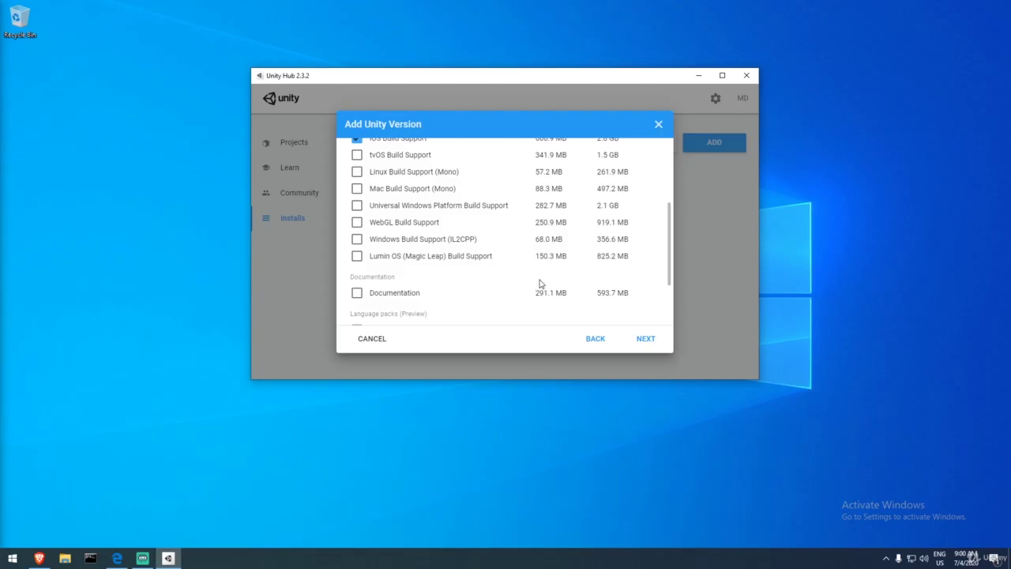
{"action": "scroll", "coordinate": [624, 258], "scroll_direction": "up", "scroll_amount": 1}
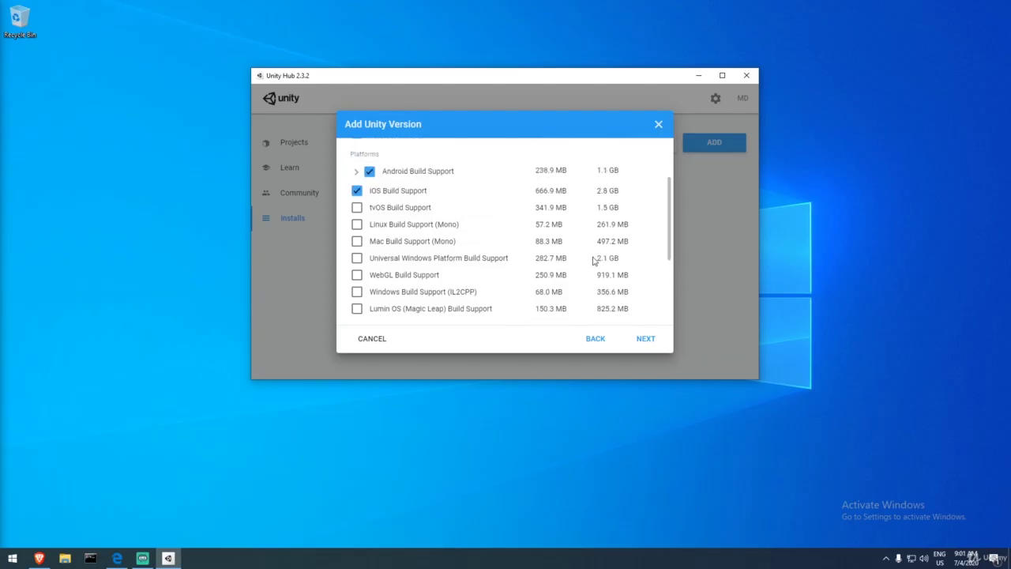
{"action": "scroll", "coordinate": [580, 285], "scroll_direction": "down", "scroll_amount": 1}
{"action": "left_click", "coordinate": [642, 339]}
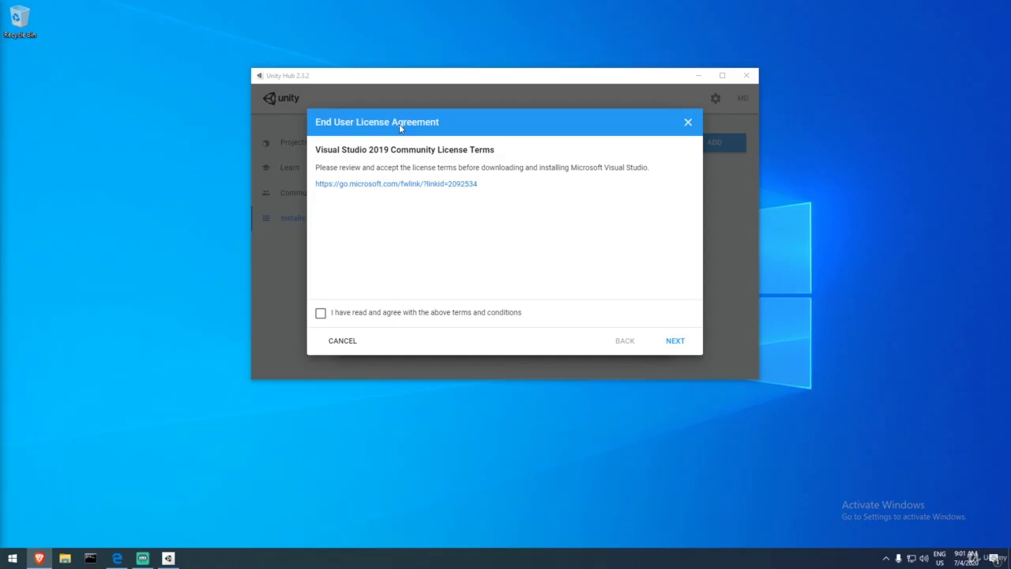
- Agree to the Visual Studio and Android SDK/NDK licence terms and start installing 2019.4.2f1
{"action": "left_click", "coordinate": [322, 315]}
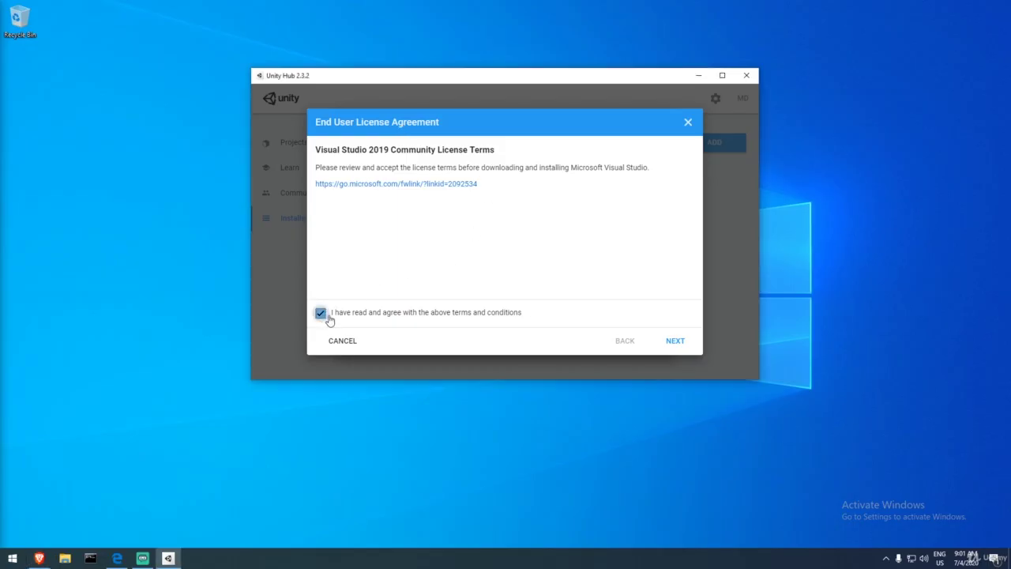
{"action": "left_click", "coordinate": [676, 340]}
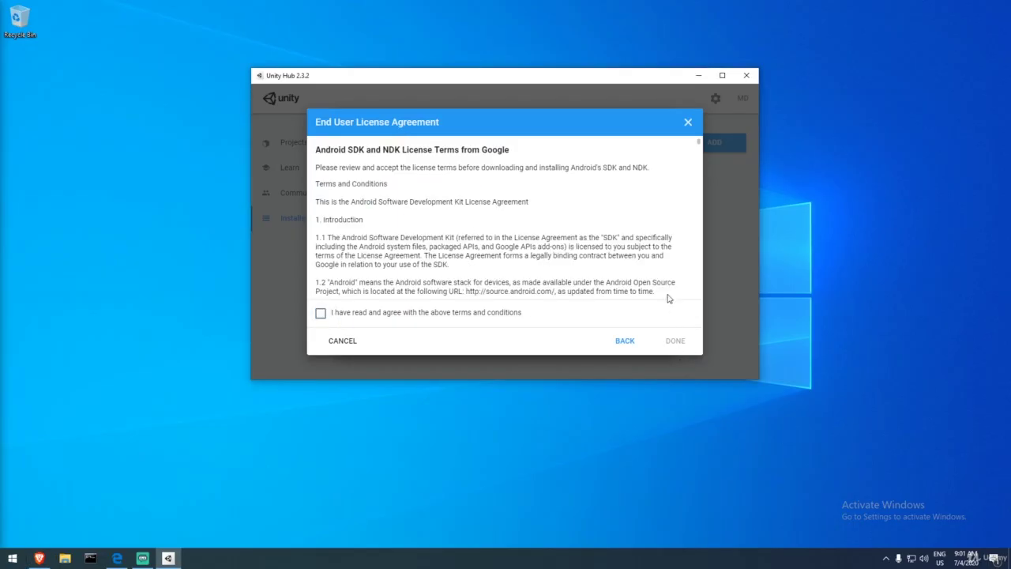
{"action": "left_click", "coordinate": [383, 314]}
{"action": "left_click", "coordinate": [661, 341]}
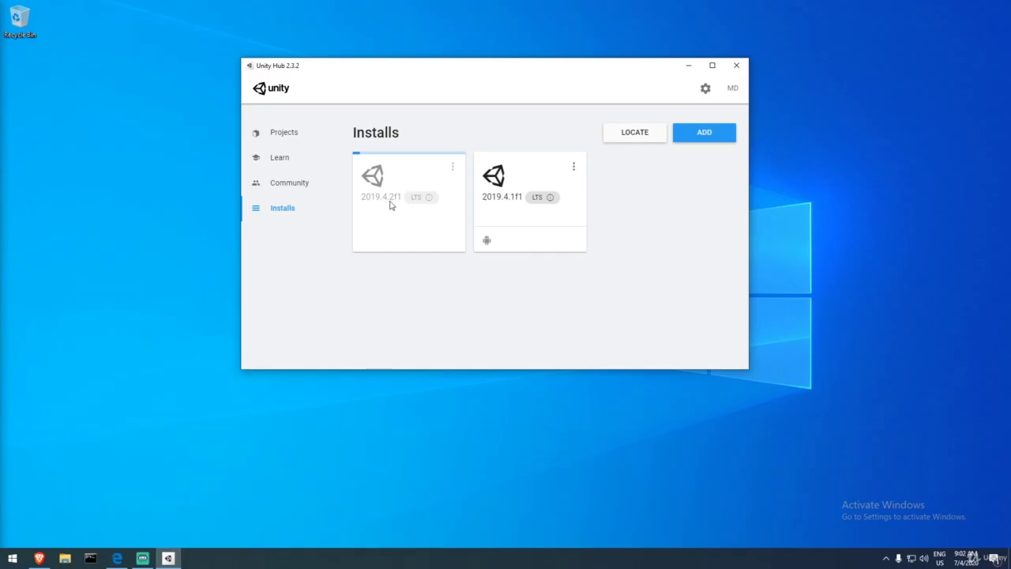
- Check the LTS badge on the 2019.4.2f1 card and open Add Unity Version again
{"action": "mouse_move", "coordinate": [430, 197]}
{"action": "left_click", "coordinate": [705, 141]}
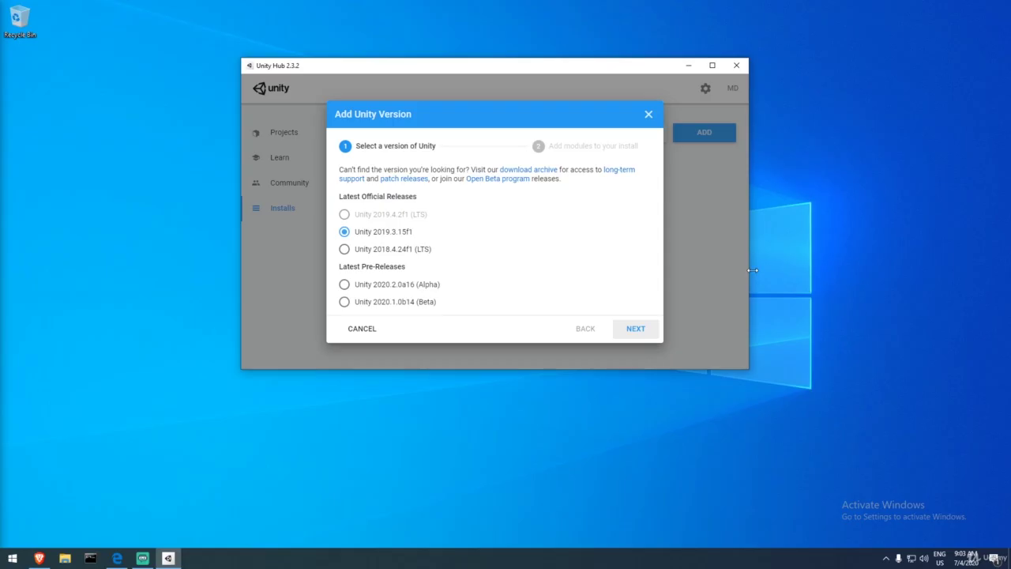
- Check the current time and date on the taskbar clock, then return to Unity Hub
{"action": "left_click", "coordinate": [965, 558]}
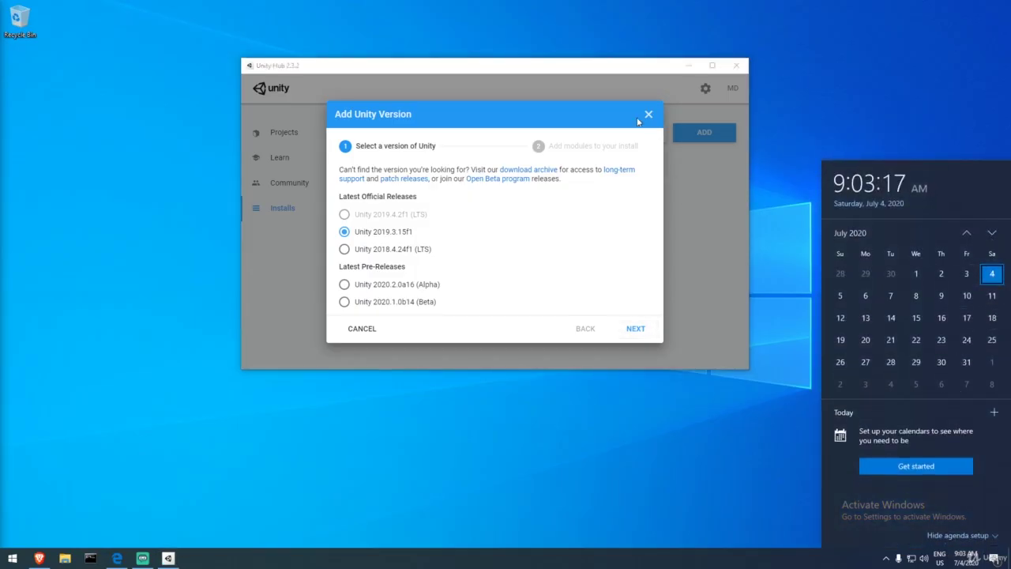
{"action": "left_click", "coordinate": [567, 117]}
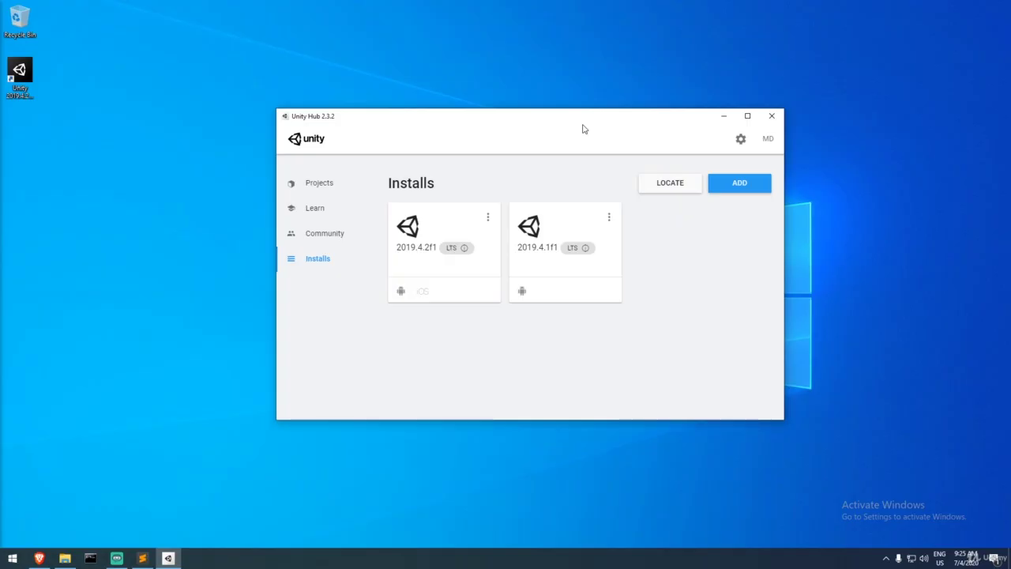
{"action": "mouse_move", "coordinate": [556, 126]}
{"action": "left_mouse_down"}
{"action": "mouse_move", "coordinate": [546, 122]}
{"action": "mouse_move", "coordinate": [555, 117]}
{"action": "left_mouse_up"}
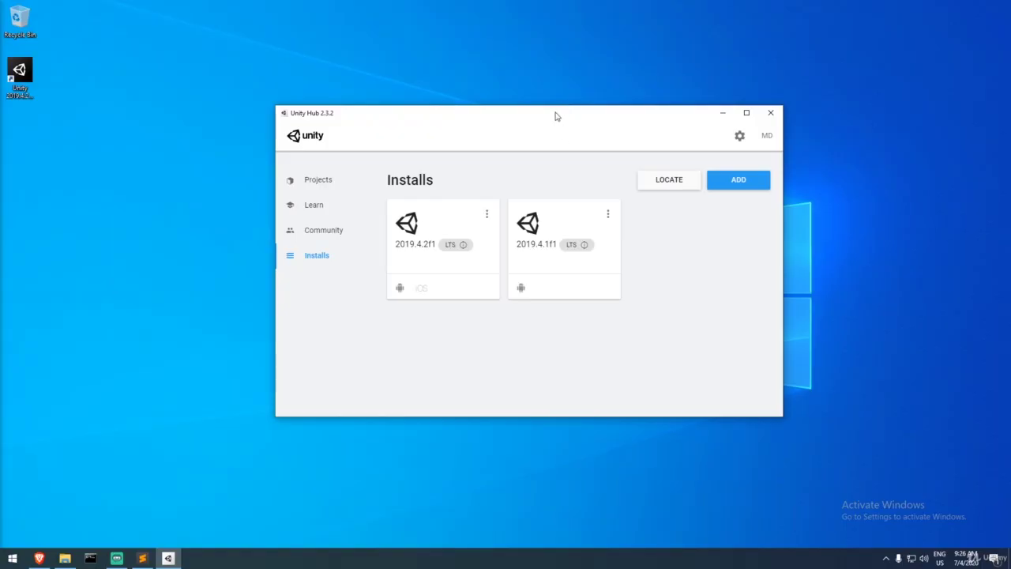
{"action": "left_click_drag", "start_coordinate": [556, 118], "coordinate": [529, 113]}
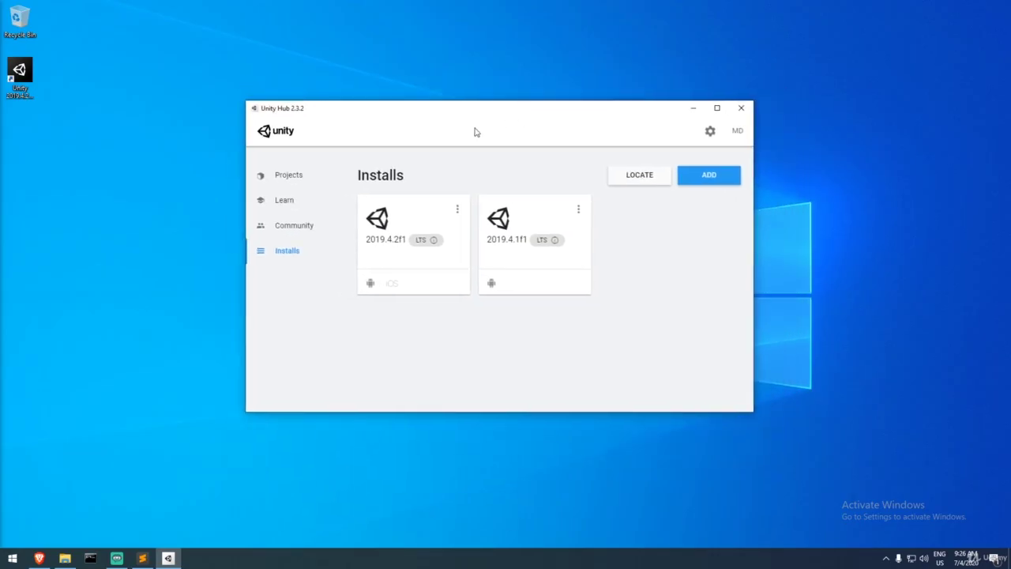
{"action": "left_click", "coordinate": [32, 99]}
{"action": "double_click", "coordinate": [32, 99]}
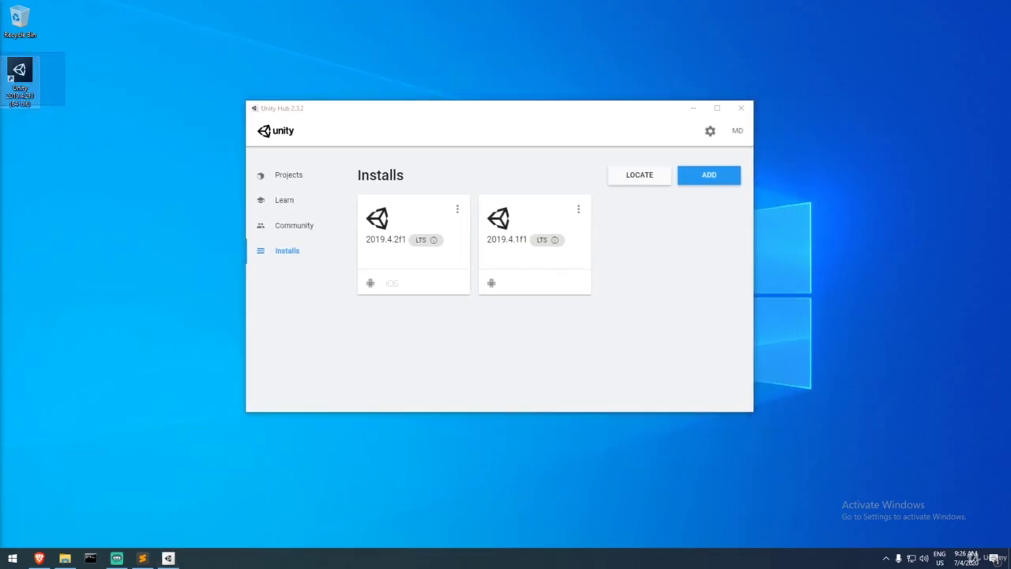
{"action": "left_click_drag", "start_coordinate": [450, 112], "coordinate": [455, 109]}
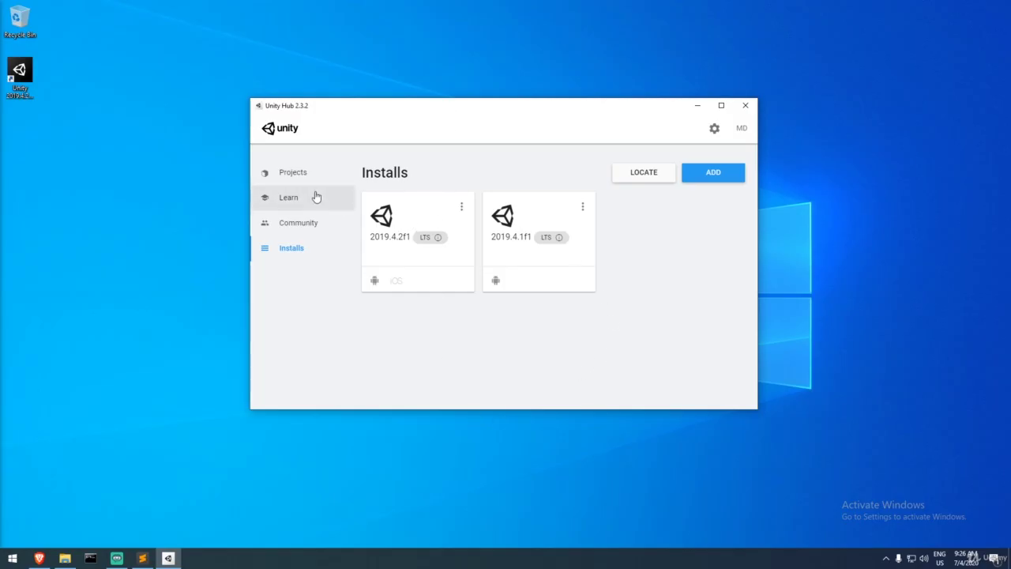
- From the Projects list, start a new project using Unity 2019.4.2f1
{"action": "left_click", "coordinate": [295, 174]}
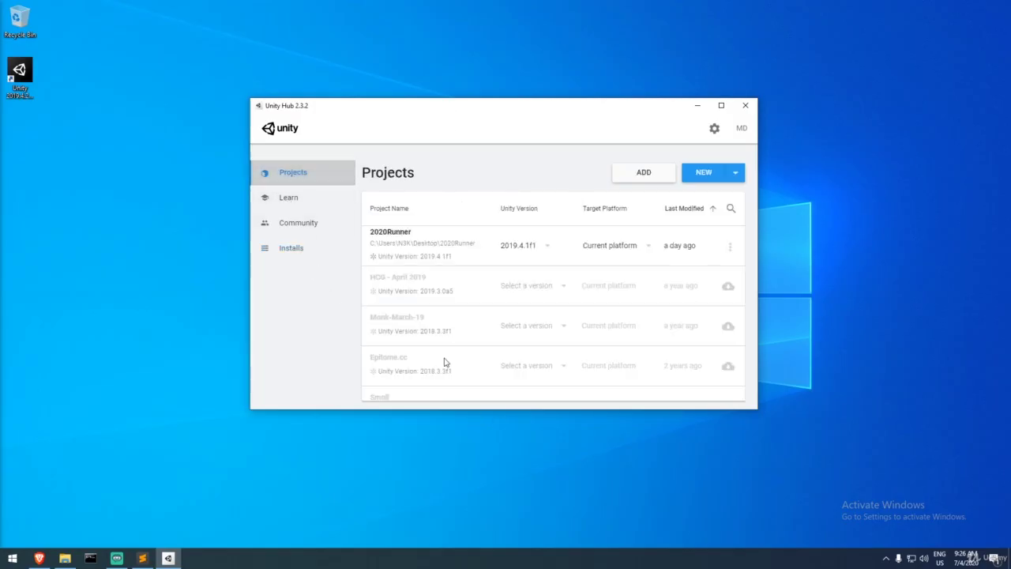
{"action": "left_click", "coordinate": [735, 173]}
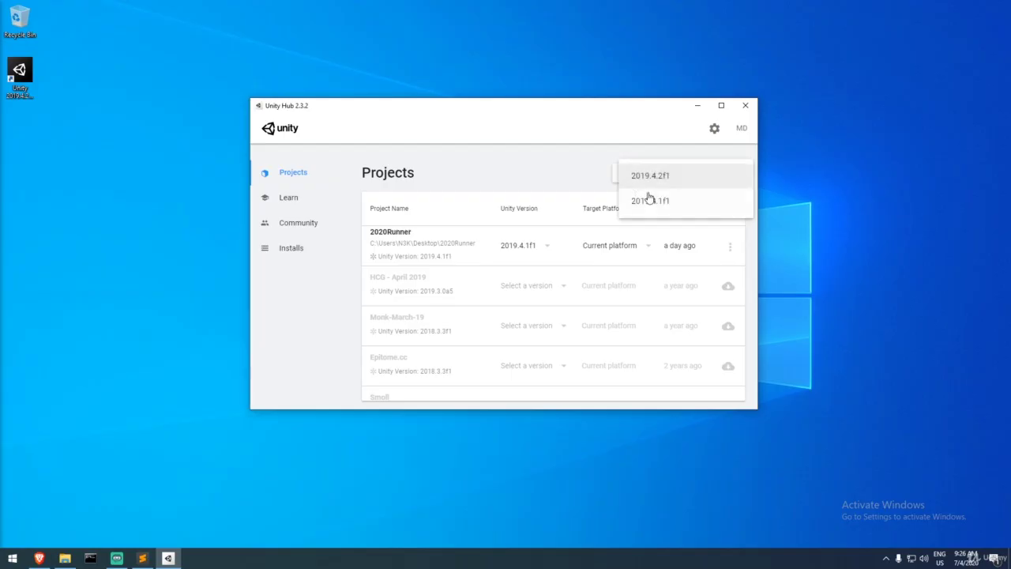
{"action": "left_click", "coordinate": [697, 177]}
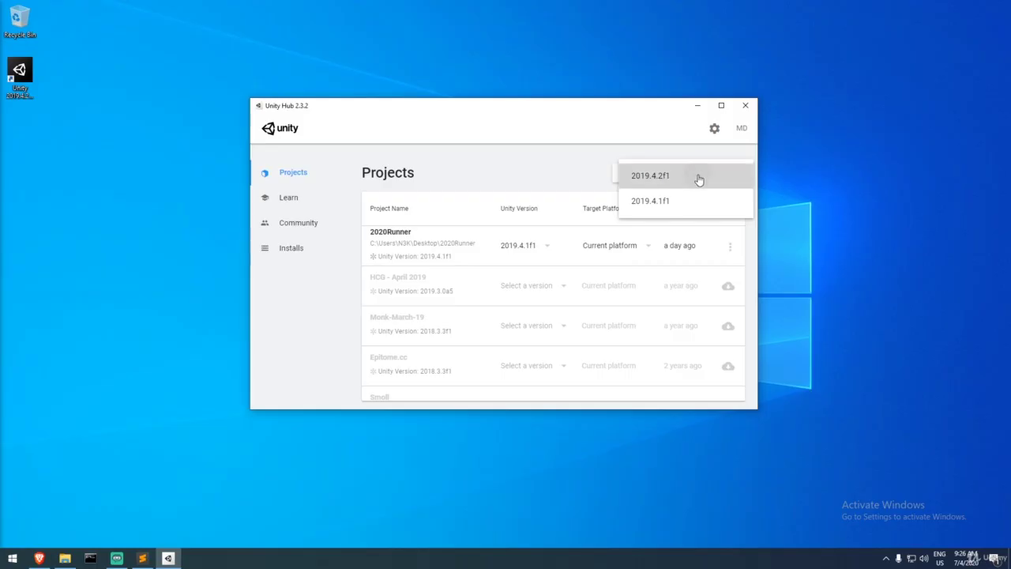
{"action": "left_click_drag", "start_coordinate": [486, 158], "coordinate": [503, 123]}
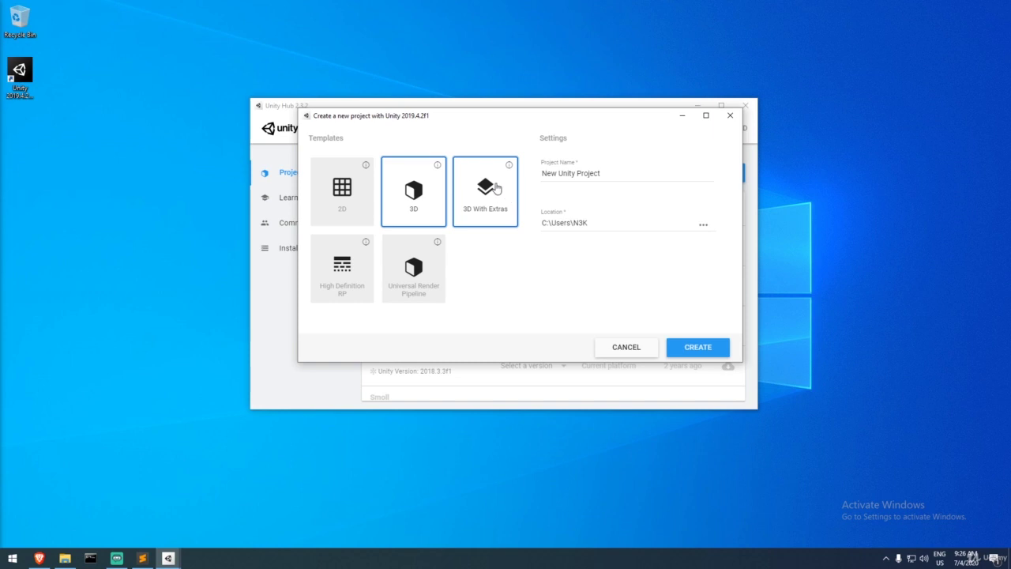
- Compare the 2D, 3D With Extras and High Definition RP templates, then pick Universal Render Pipeline
{"action": "left_click", "coordinate": [341, 192]}
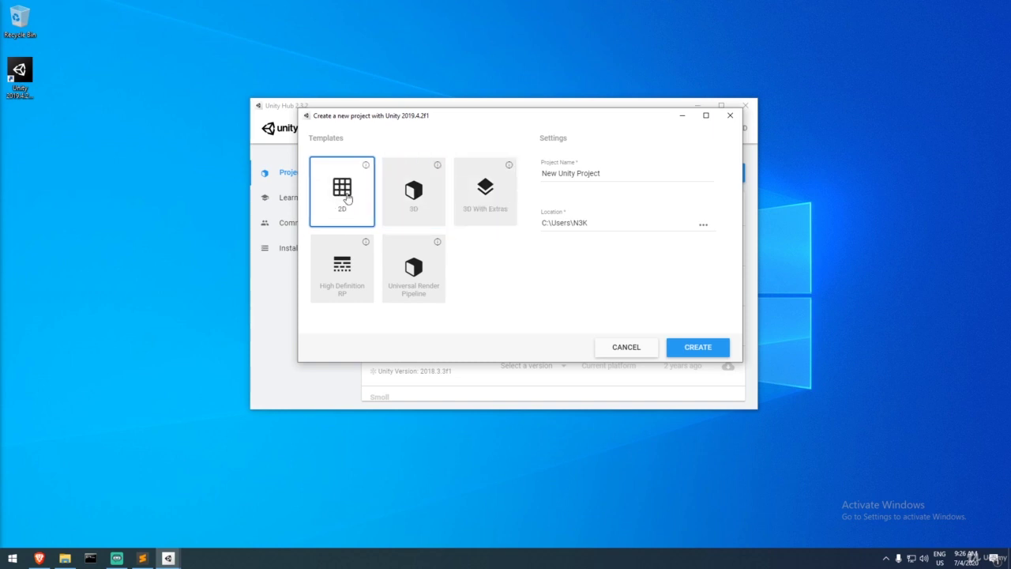
{"action": "left_click", "coordinate": [423, 191]}
{"action": "left_click", "coordinate": [483, 207]}
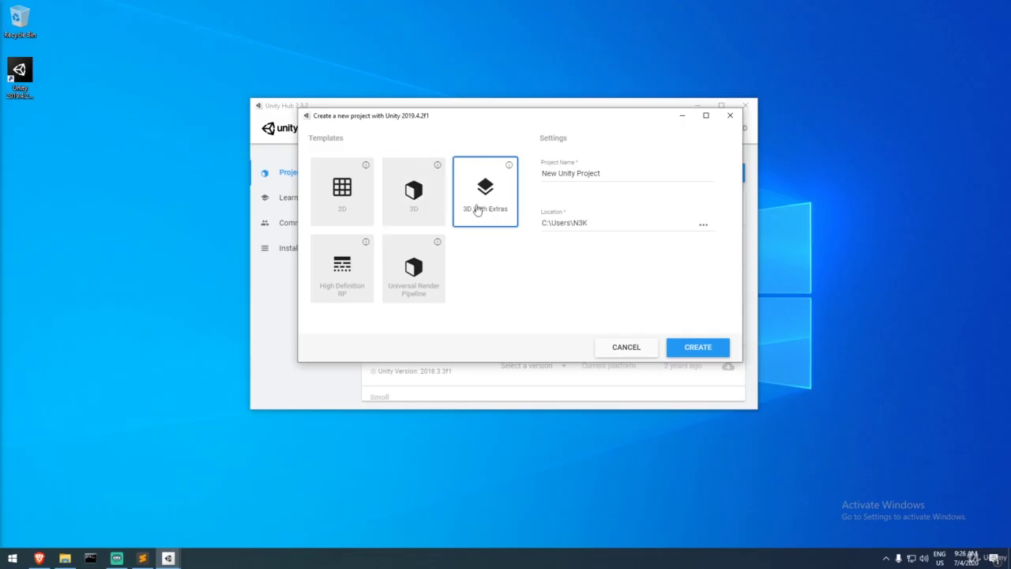
{"action": "left_click", "coordinate": [344, 268]}
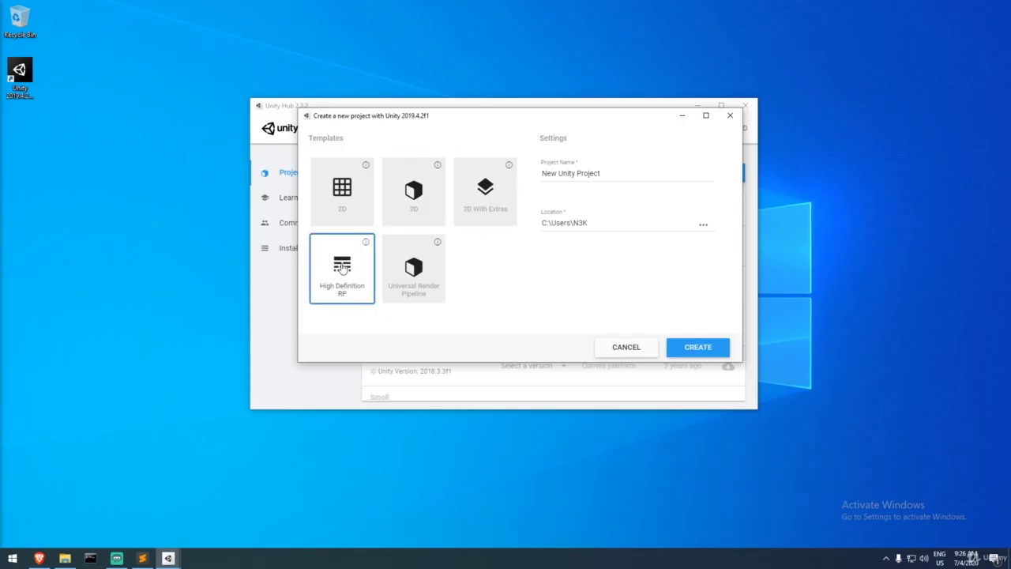
{"action": "left_click", "coordinate": [417, 268]}
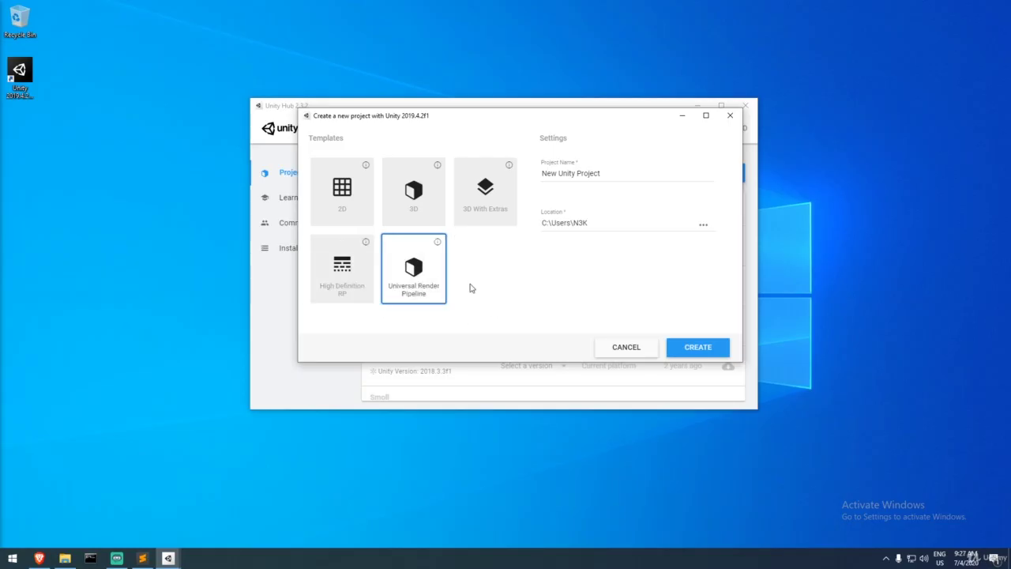
{"action": "left_click", "coordinate": [346, 280]}
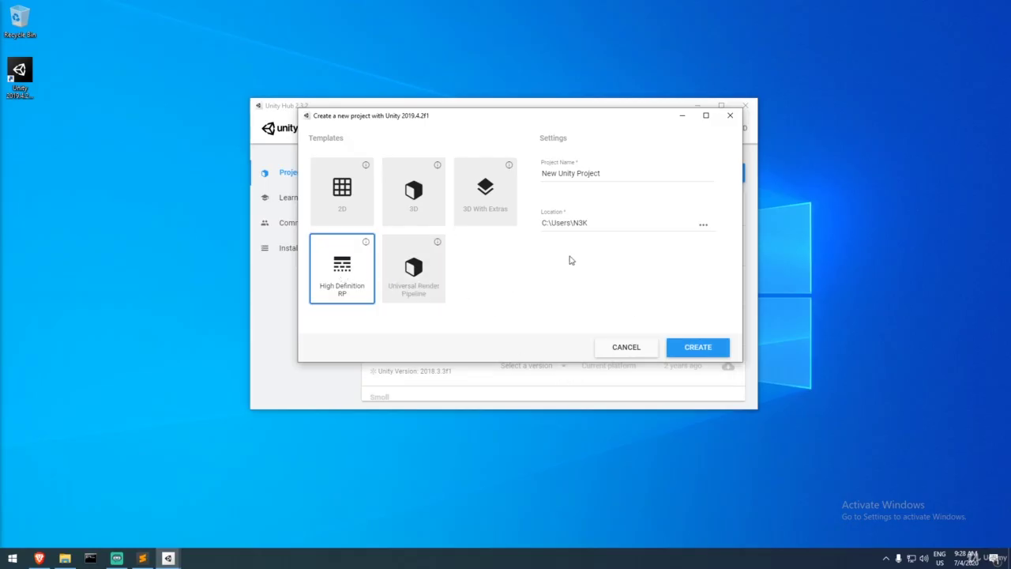
{"action": "left_click", "coordinate": [412, 261]}
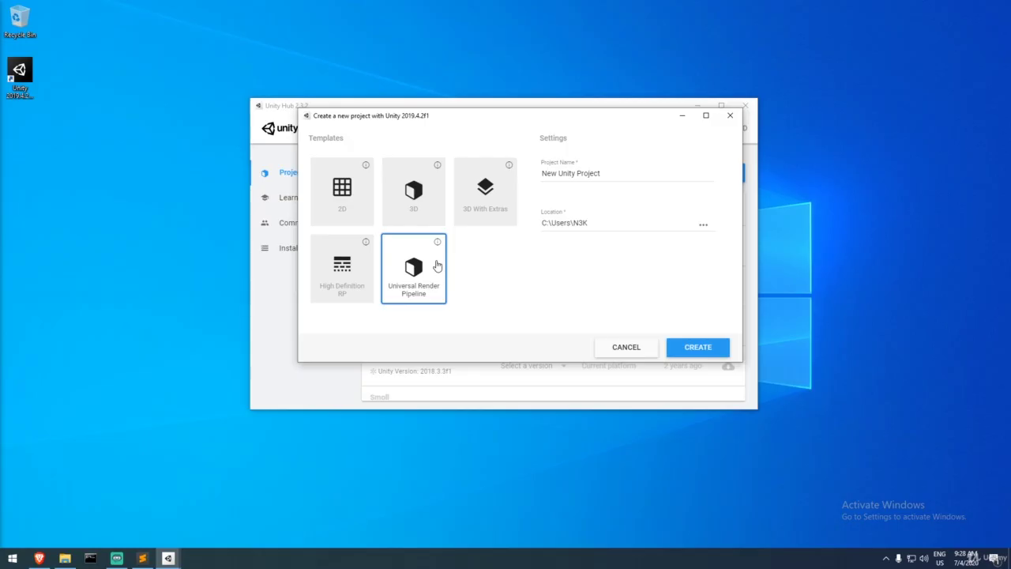
{"action": "left_click_drag", "start_coordinate": [605, 119], "coordinate": [659, 114]}
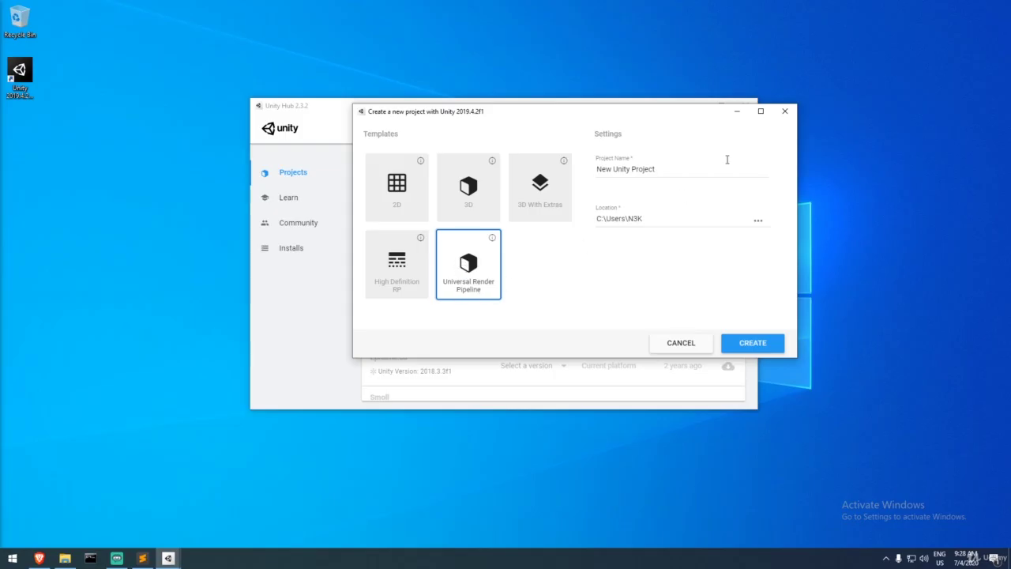
- Rename the project from New Unity Project to 2020RunnerTutorial
{"action": "triple_click", "coordinate": [700, 169]}
{"action": "type", "text": "2020RT"}
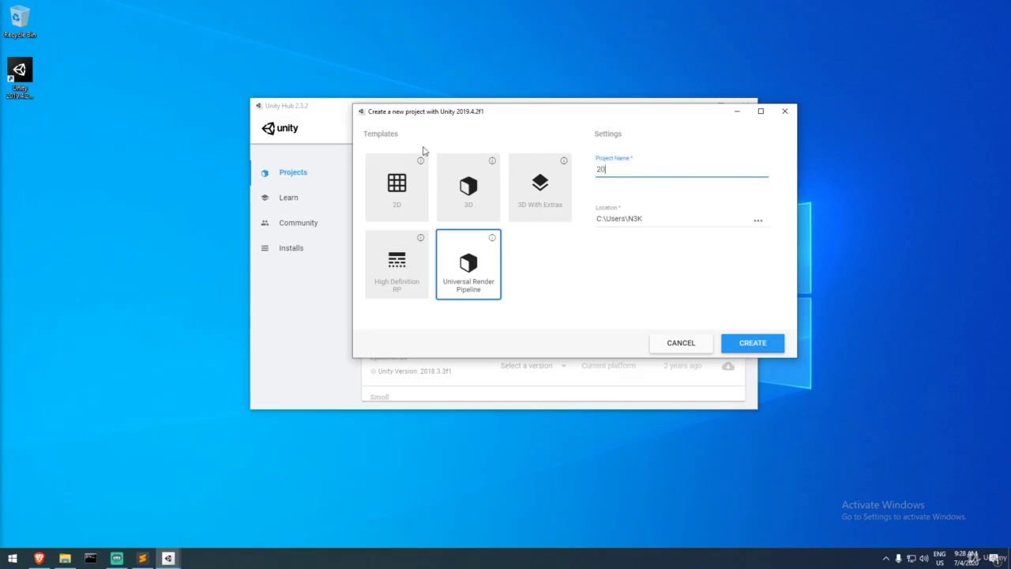
{"action": "key", "text": "BackSpace"}
{"action": "type", "text": "unnerTutorial"}
{"action": "key", "text": "Left"}
{"action": "key", "text": "Left"}
{"action": "key", "text": "Left"}
{"action": "key", "text": "Left"}
{"action": "key", "text": "Left"}
{"action": "key", "text": "Left"}
{"action": "key", "text": "Left"}
{"action": "key", "text": "Left"}
{"action": "left_click_drag", "start_coordinate": [686, 168], "coordinate": [585, 175]}
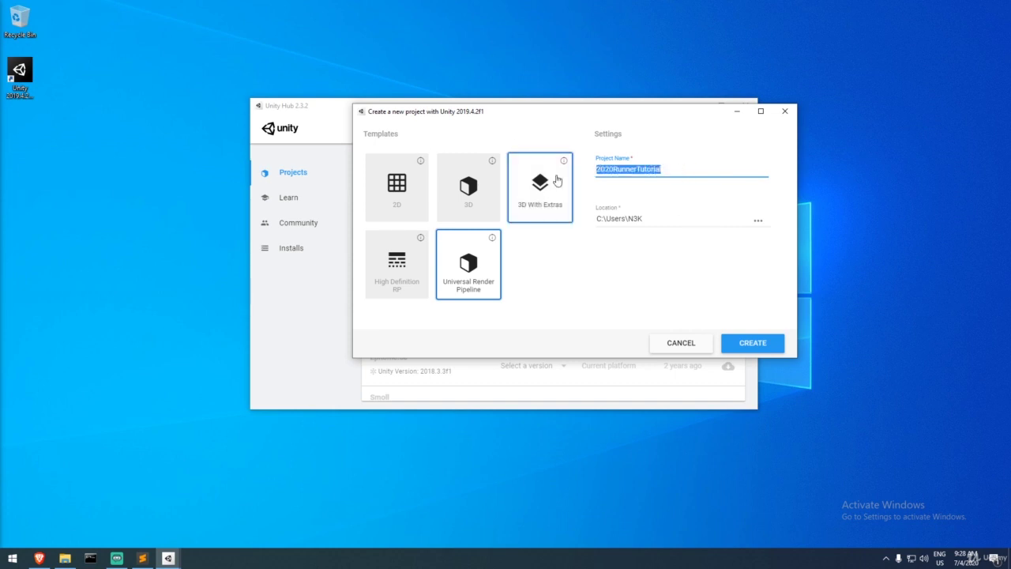
{"action": "left_click", "coordinate": [613, 169]}
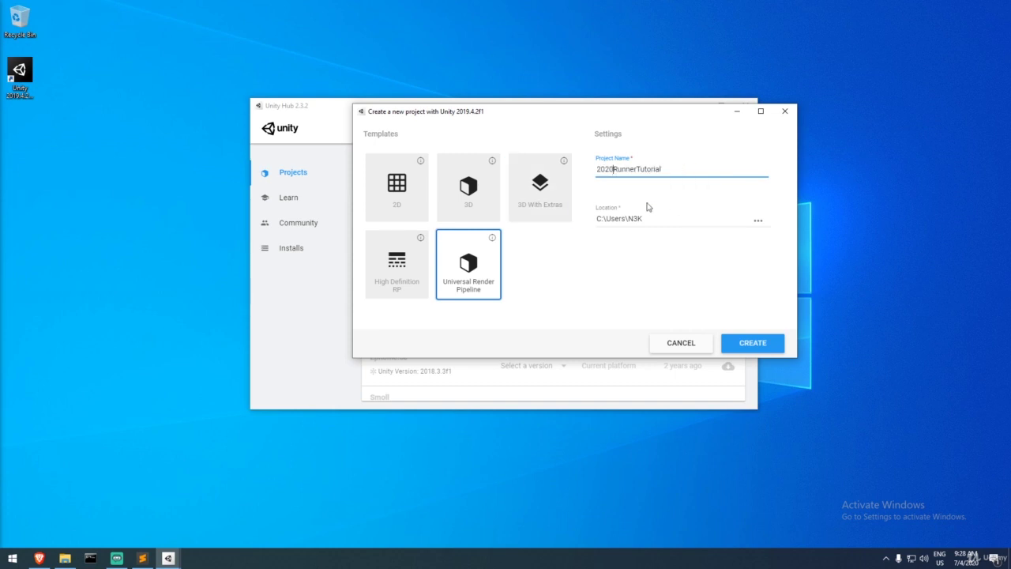
{"action": "type", "text": "_"}
{"action": "key", "text": "Right"}
{"action": "key", "text": "Right"}
{"action": "key", "text": "Right"}
{"action": "key", "text": "Right"}
{"action": "key", "text": "Right"}
{"action": "key", "text": "Right"}
{"action": "type", "text": "_"}
{"action": "key", "text": "BackSpace"}
{"action": "left_click", "coordinate": [689, 288]}
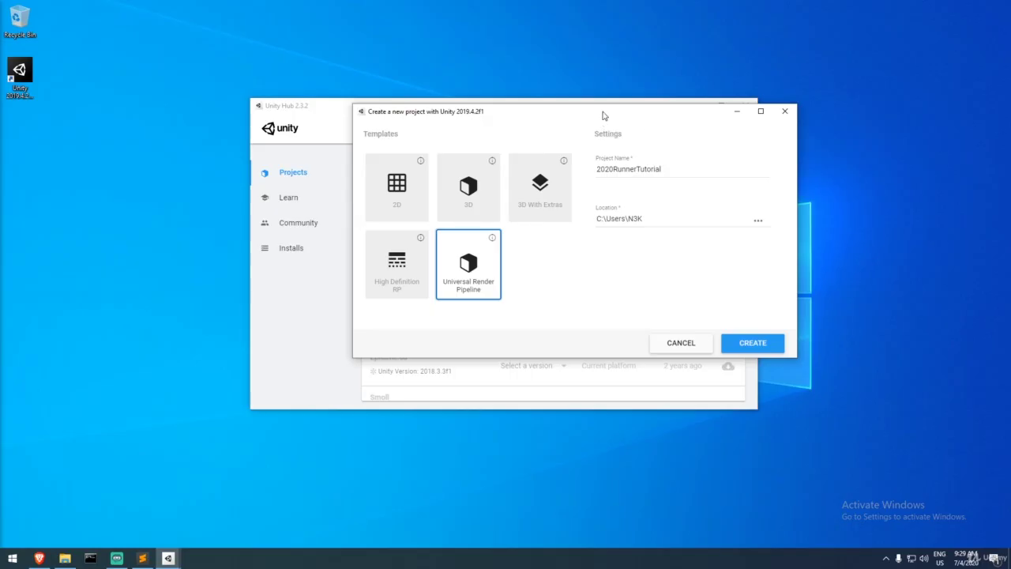
- Set the project location to the Desktop folder
{"action": "left_click_drag", "start_coordinate": [603, 115], "coordinate": [551, 143]}
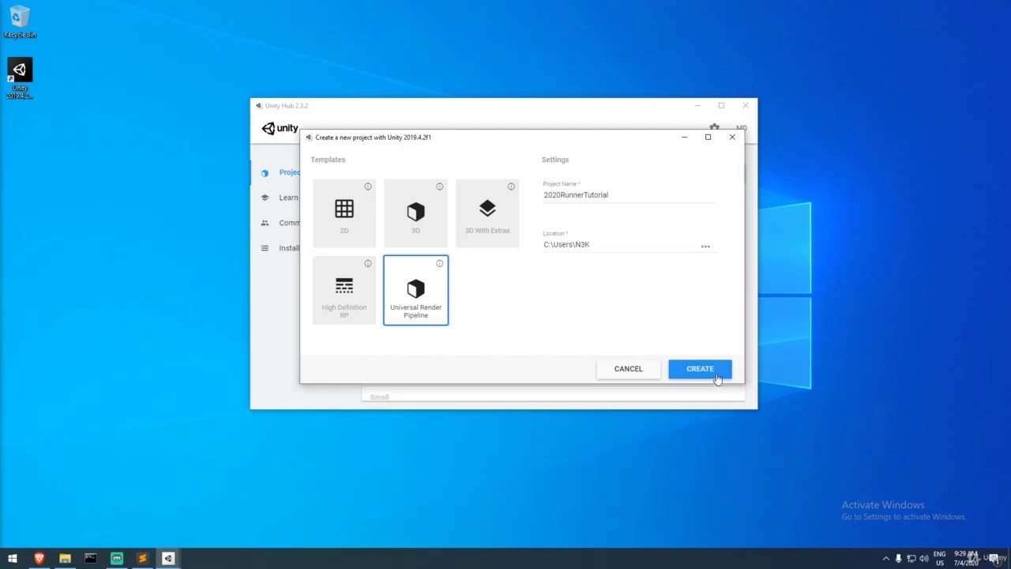
{"action": "left_click", "coordinate": [704, 248]}
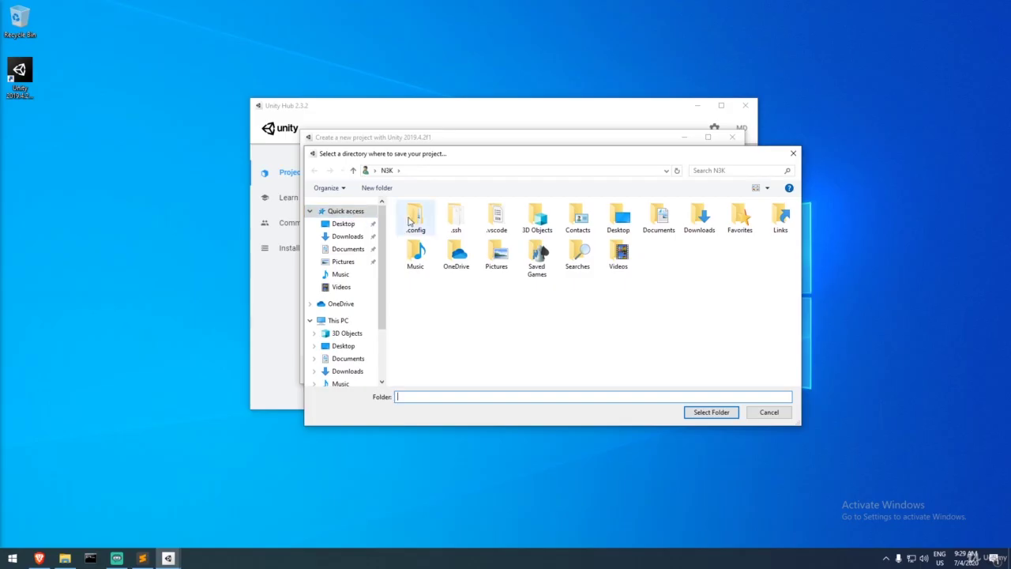
{"action": "left_click", "coordinate": [343, 223]}
{"action": "left_click", "coordinate": [707, 411]}
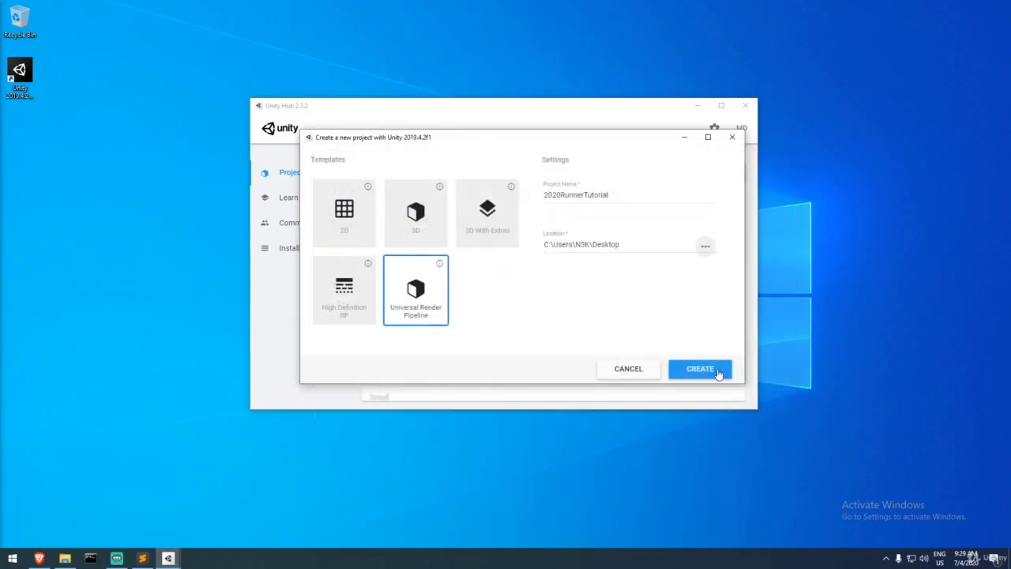